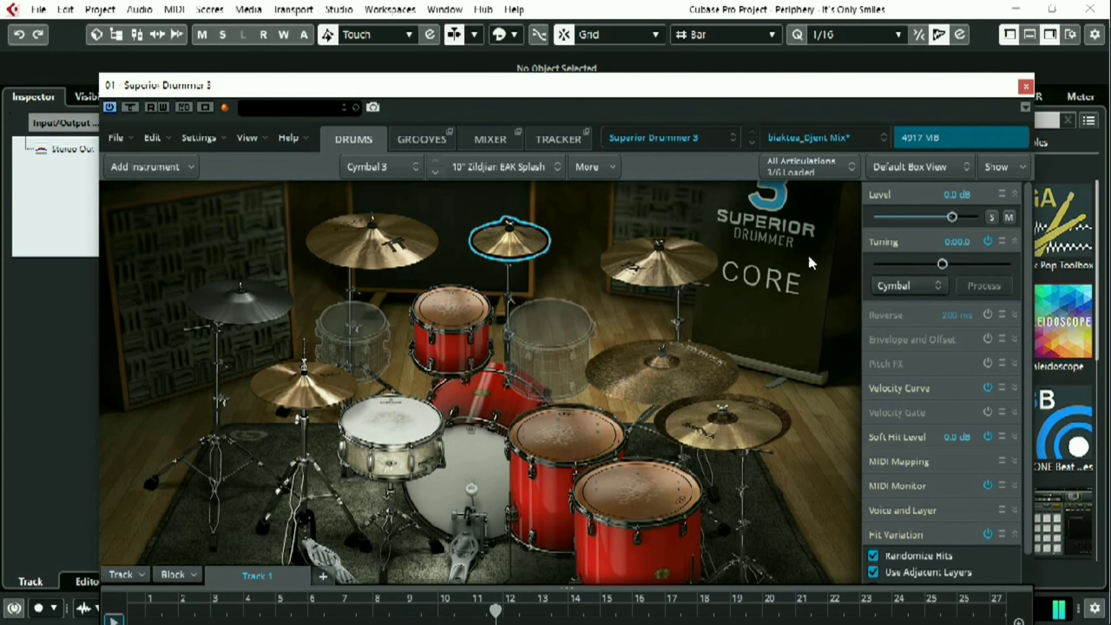
Look through the microphone and room channels in the mixer of the Kick track's Superior Drummer 3, and close the instrument
click(1025, 87)
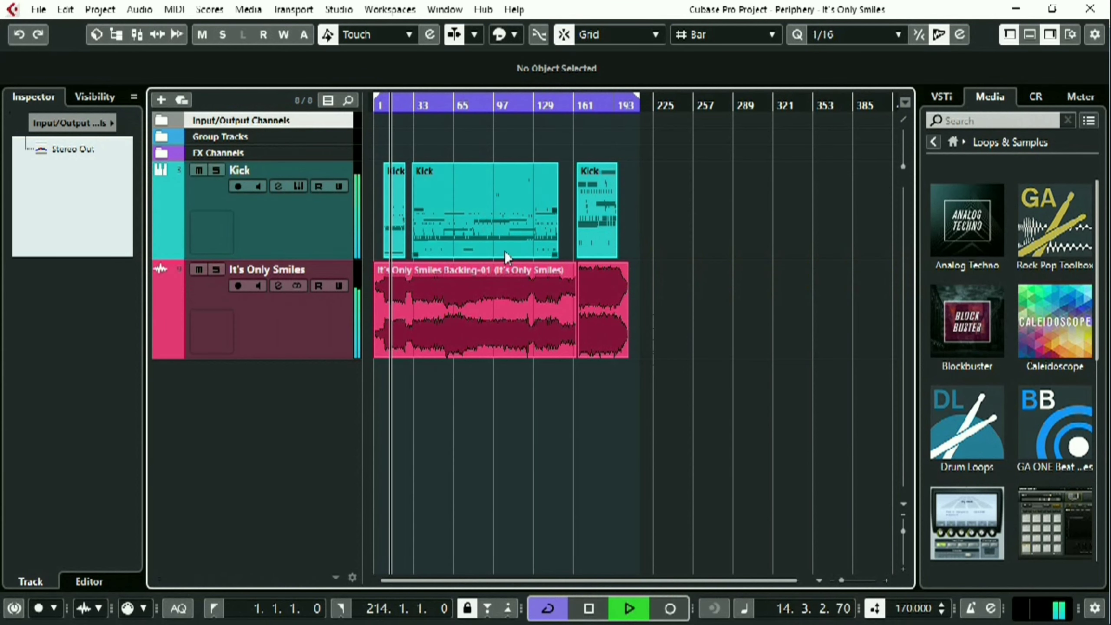
click(296, 186)
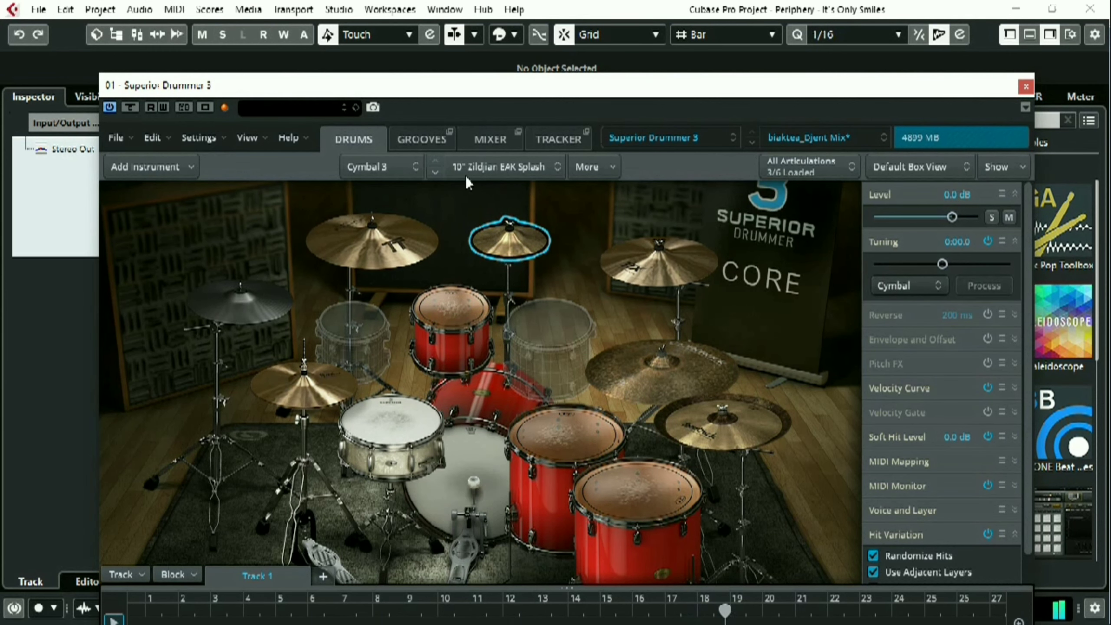
click(486, 140)
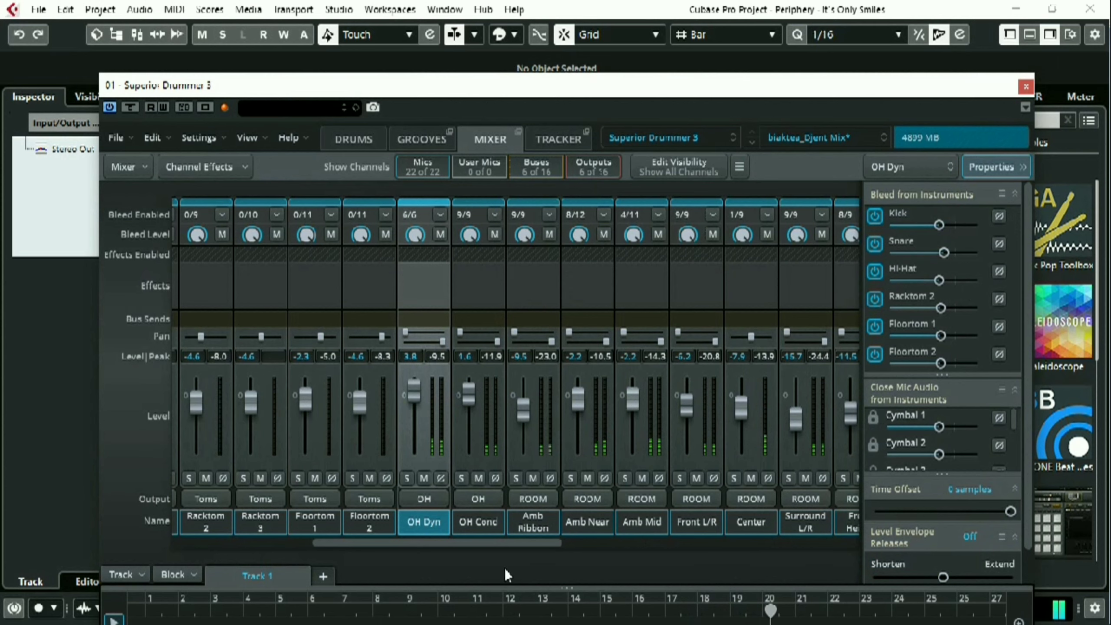
drag(507, 543, 449, 547)
click(196, 526)
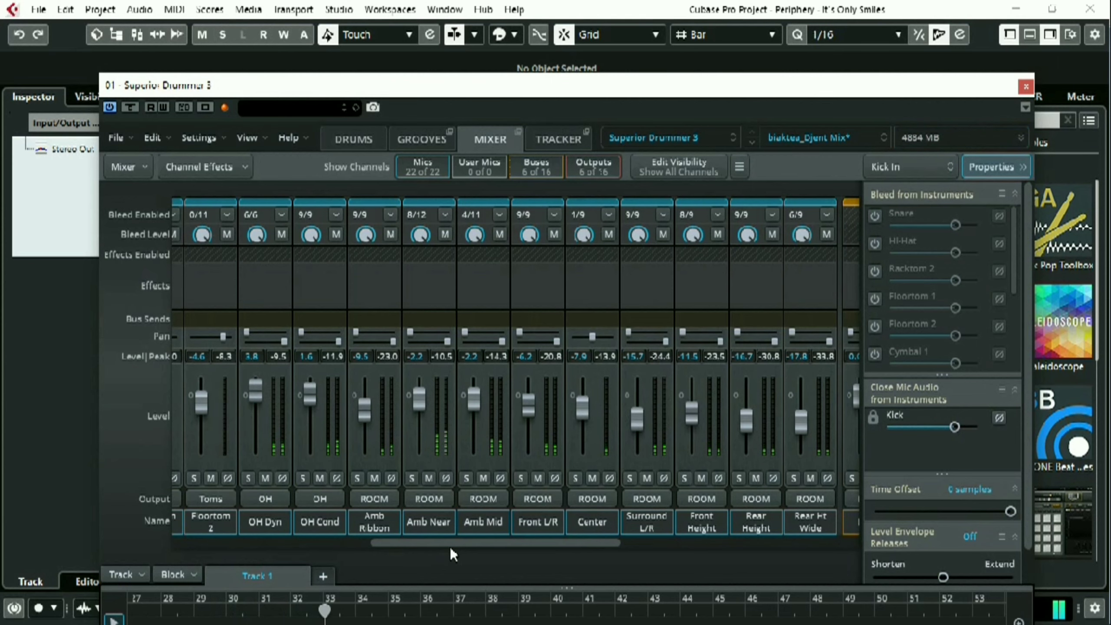
click(358, 139)
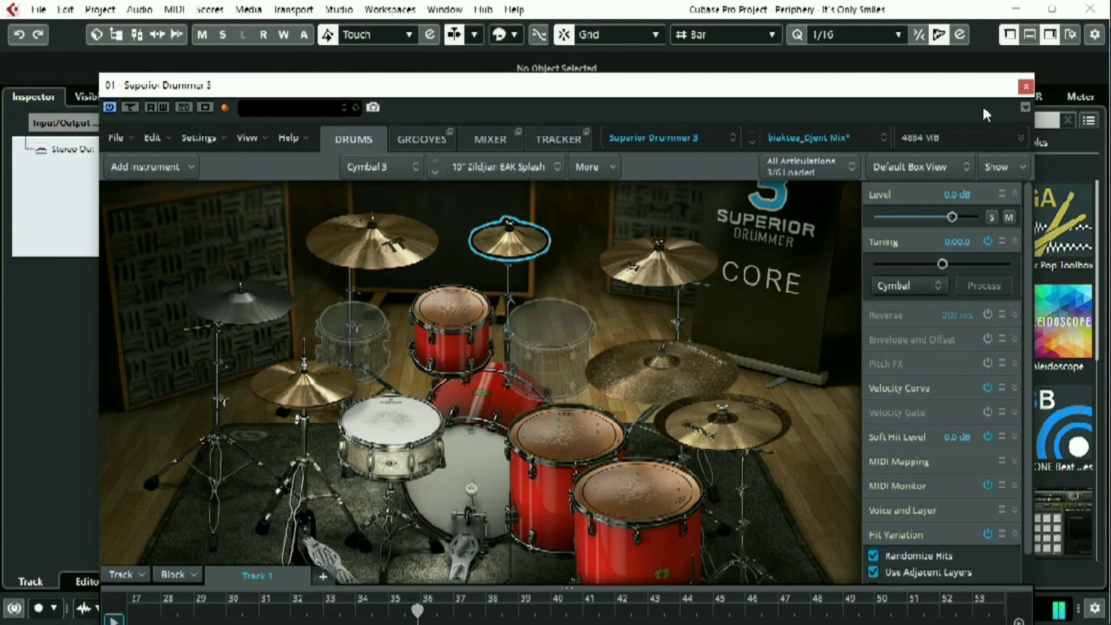
click(1025, 87)
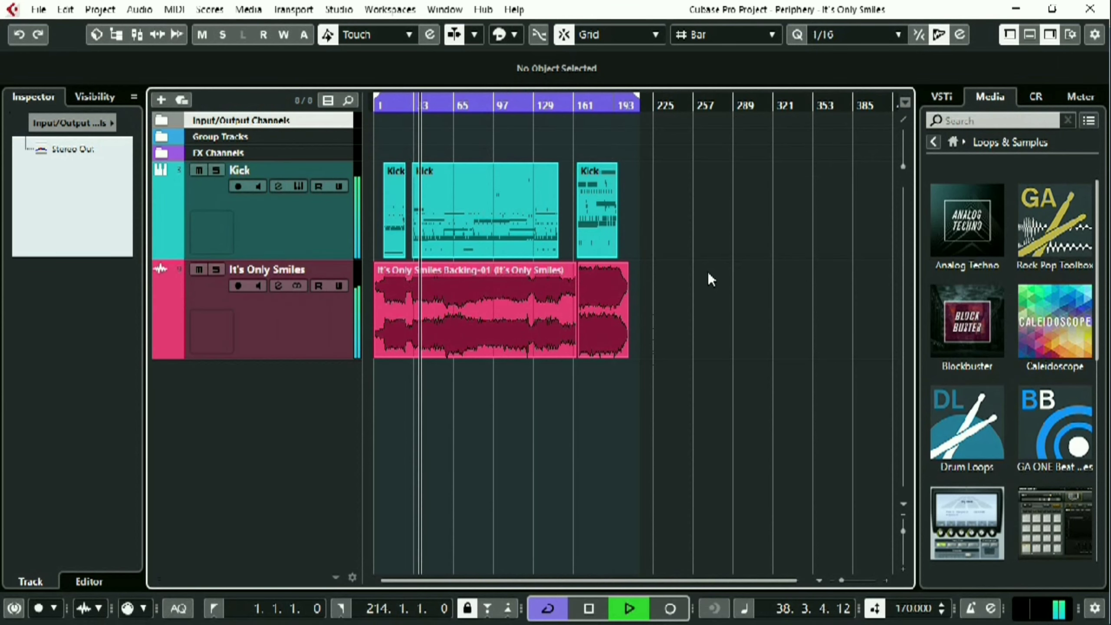
Show the MixConsole in the lower zone and audition the OH channel in solo before restoring the full mix
double_click(499, 245)
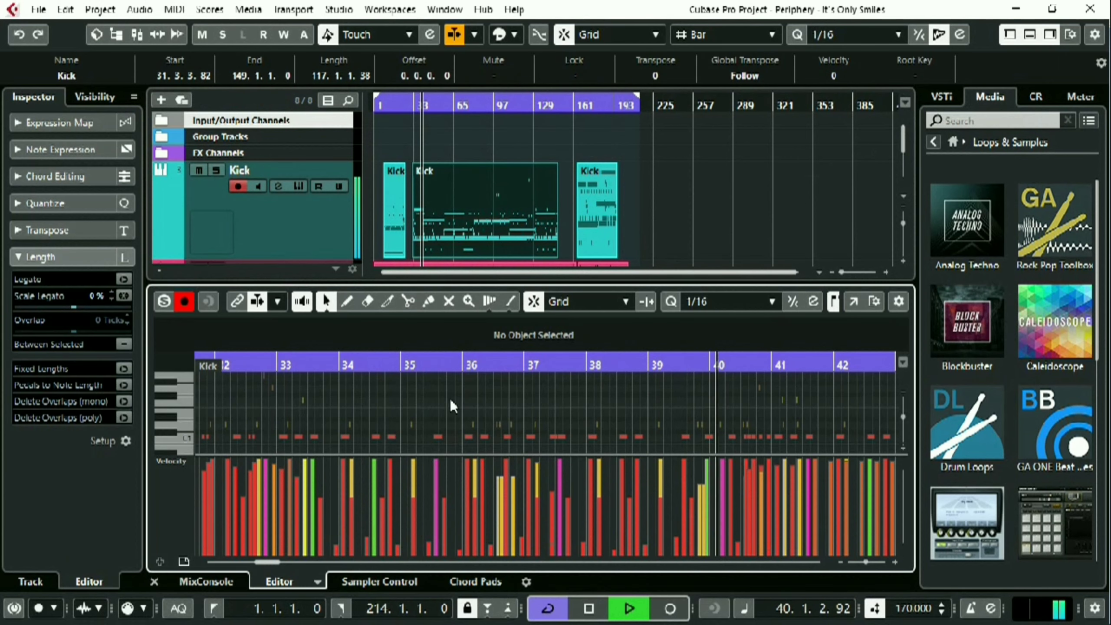
click(202, 582)
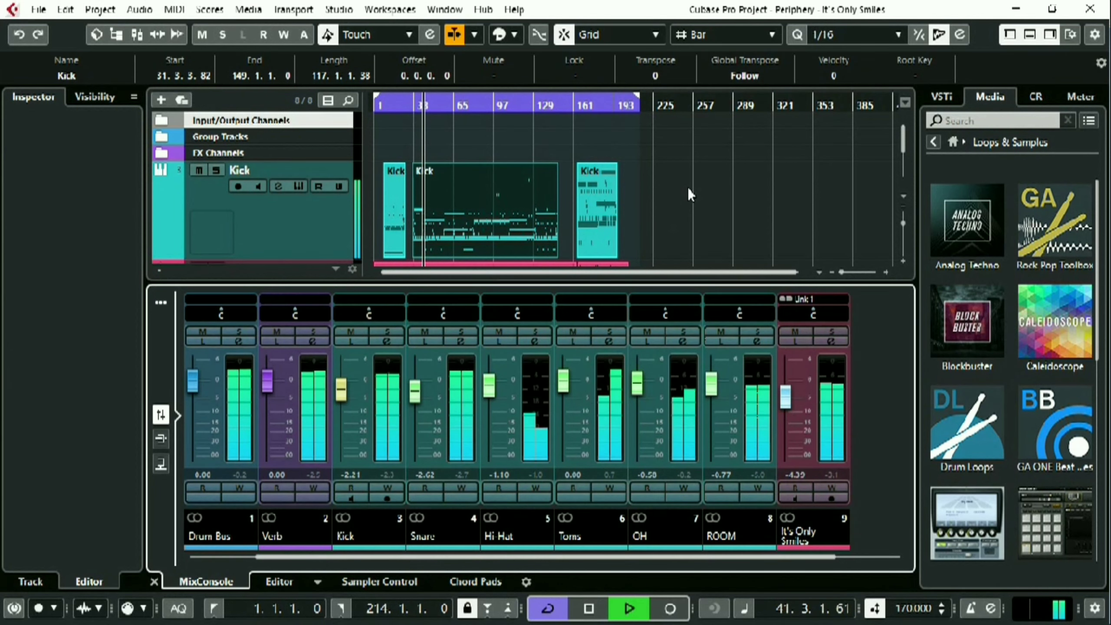
click(684, 332)
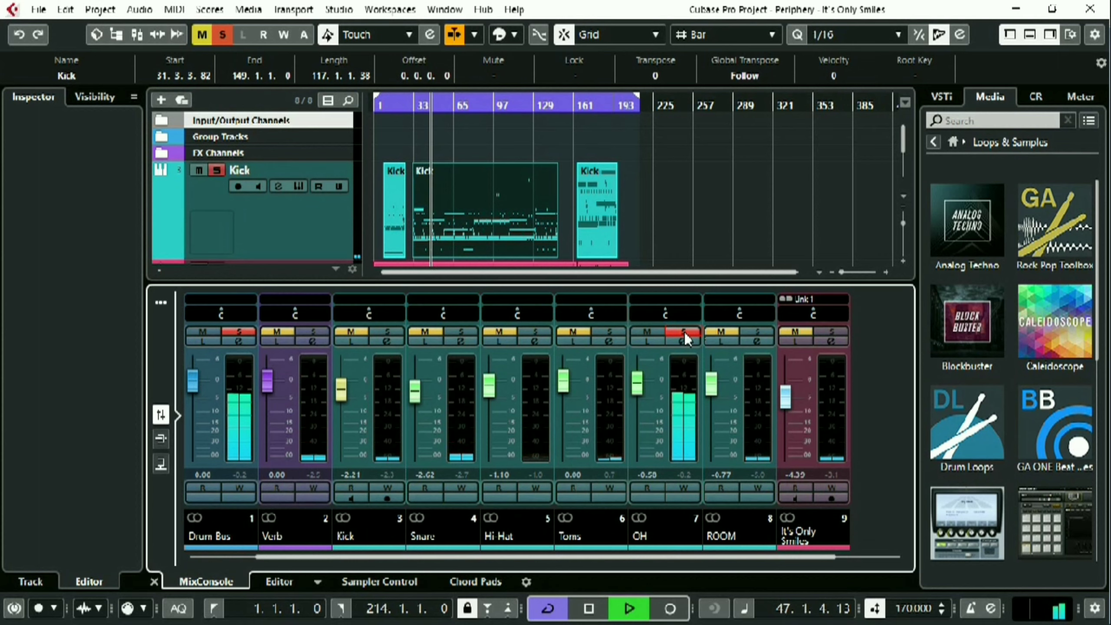
click(684, 331)
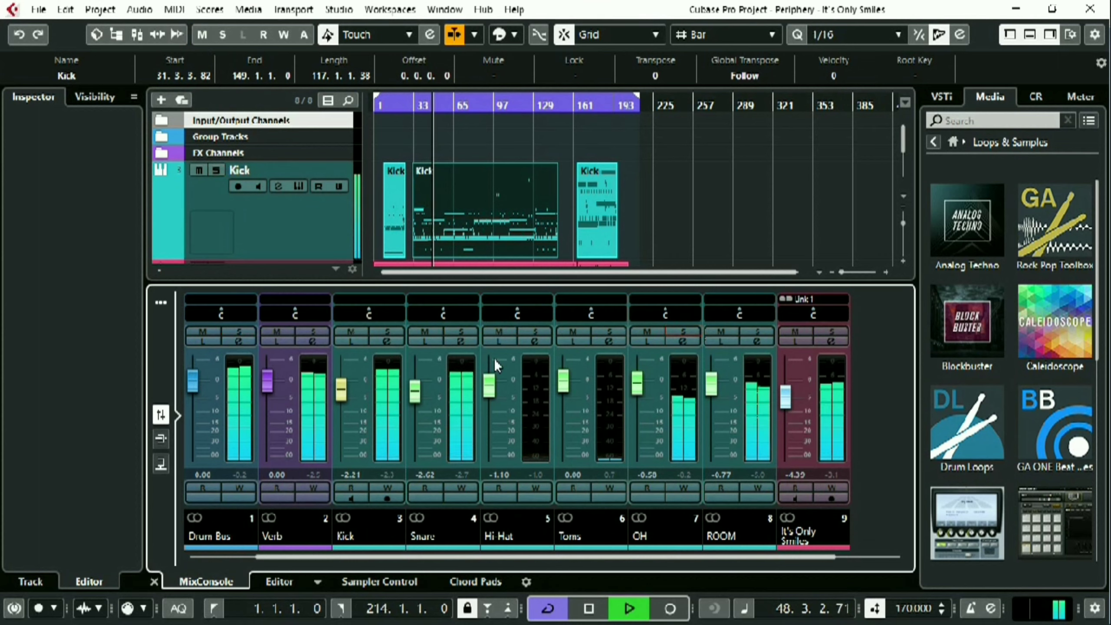
Audition the Drum Bus in solo, restore the full mix, and hide the lower zone
click(238, 332)
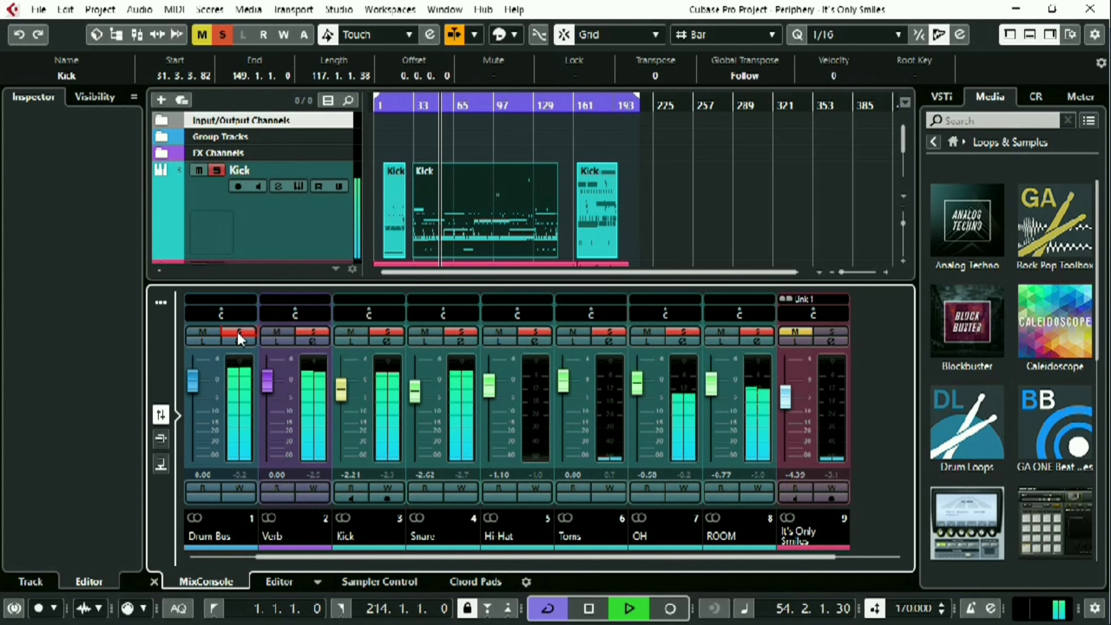
click(299, 186)
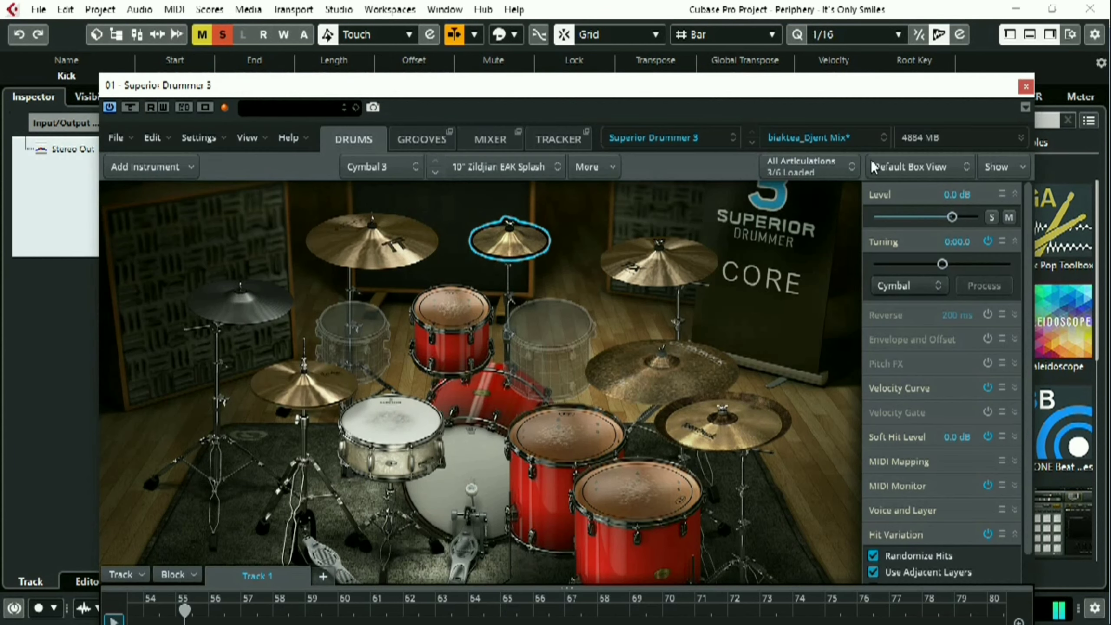
click(1023, 88)
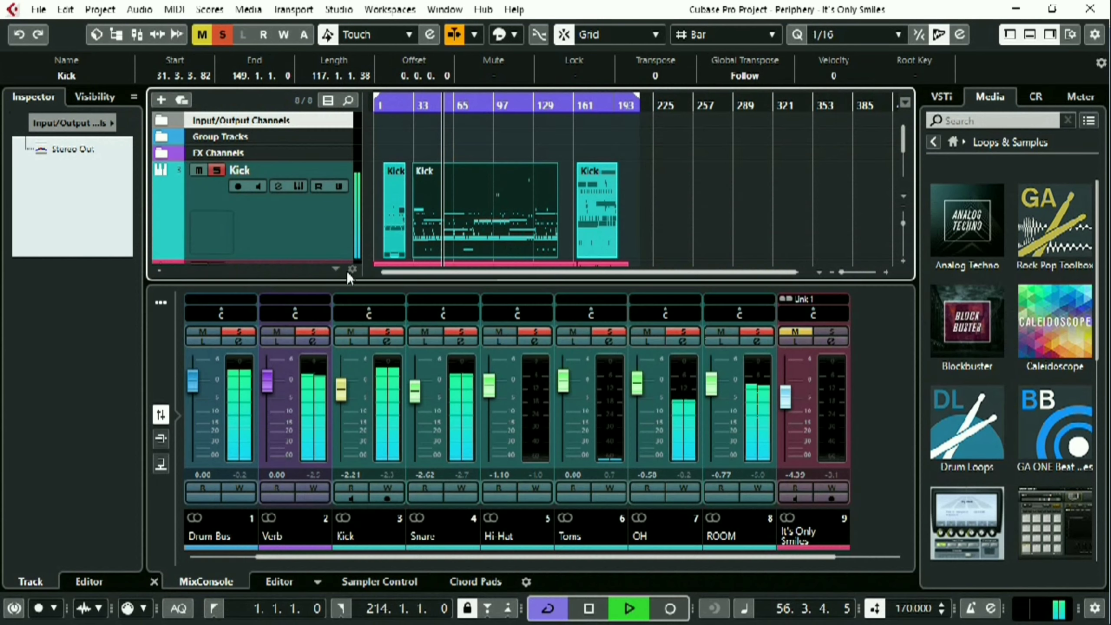
click(239, 331)
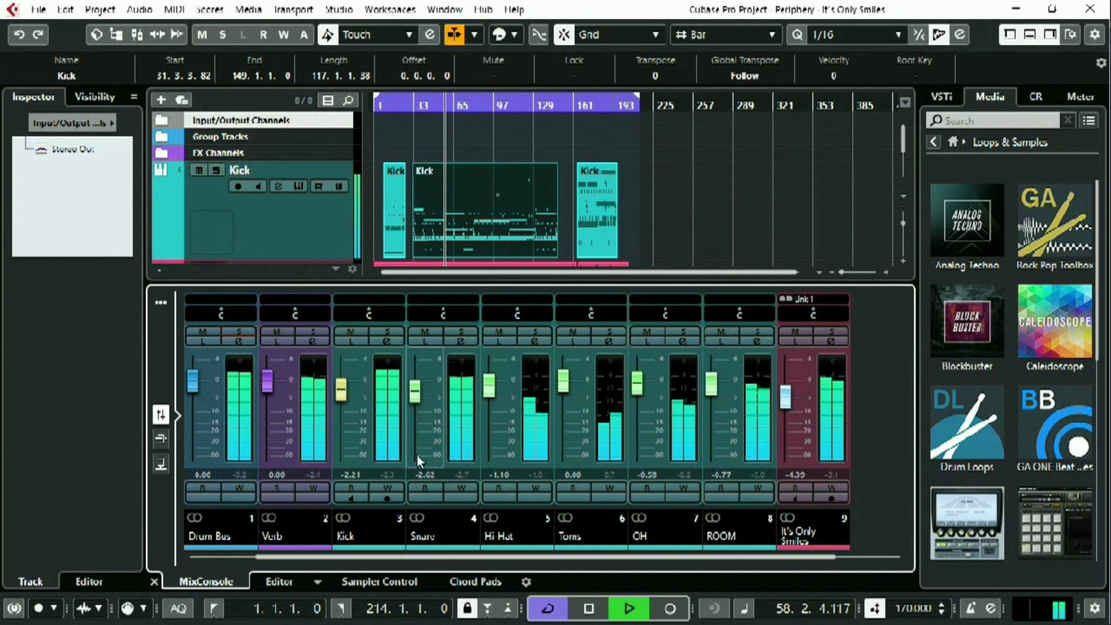
click(154, 581)
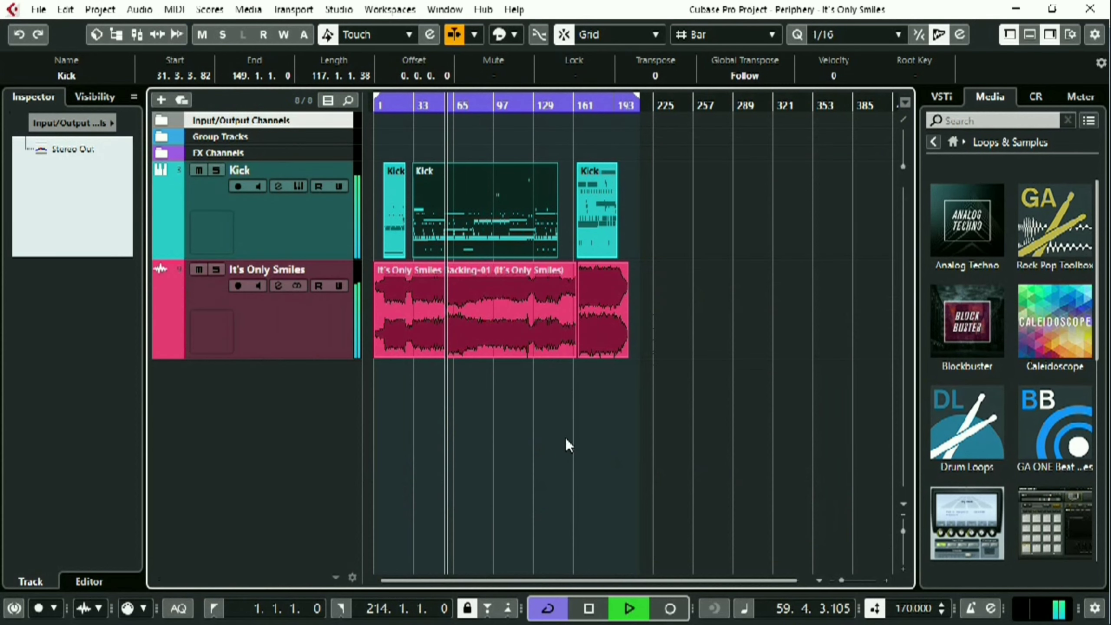
click(726, 227)
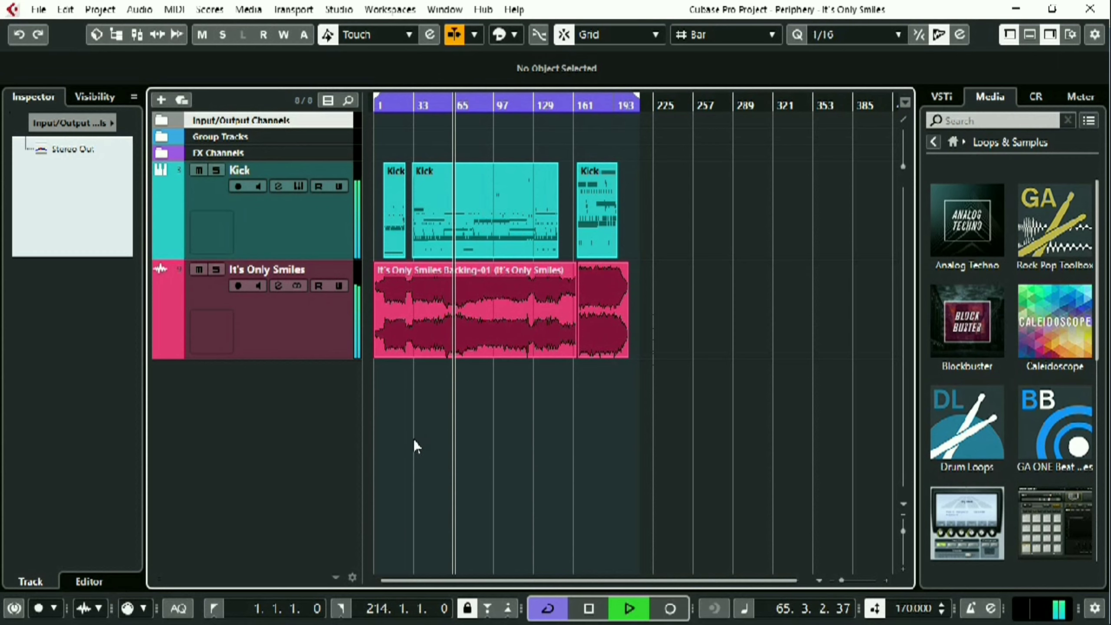
Review the insert effects of all drum channels in the full MixConsole with the Strip rack collapsed, and close the console
ctrl+scroll(436, 413, up, 2)
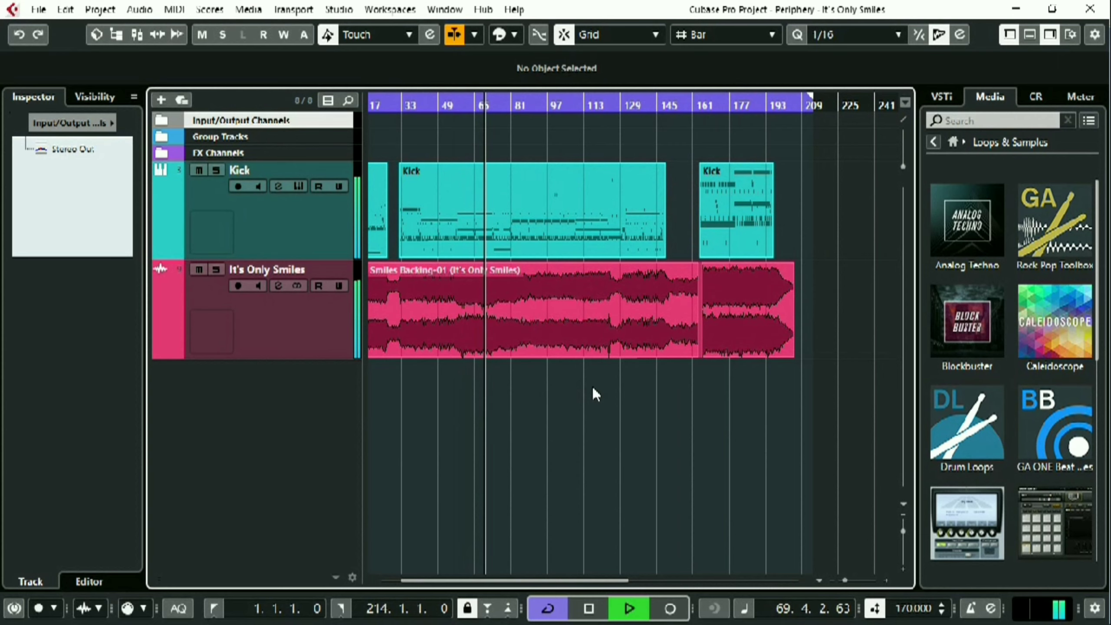
ctrl+scroll(591, 386, down, 2)
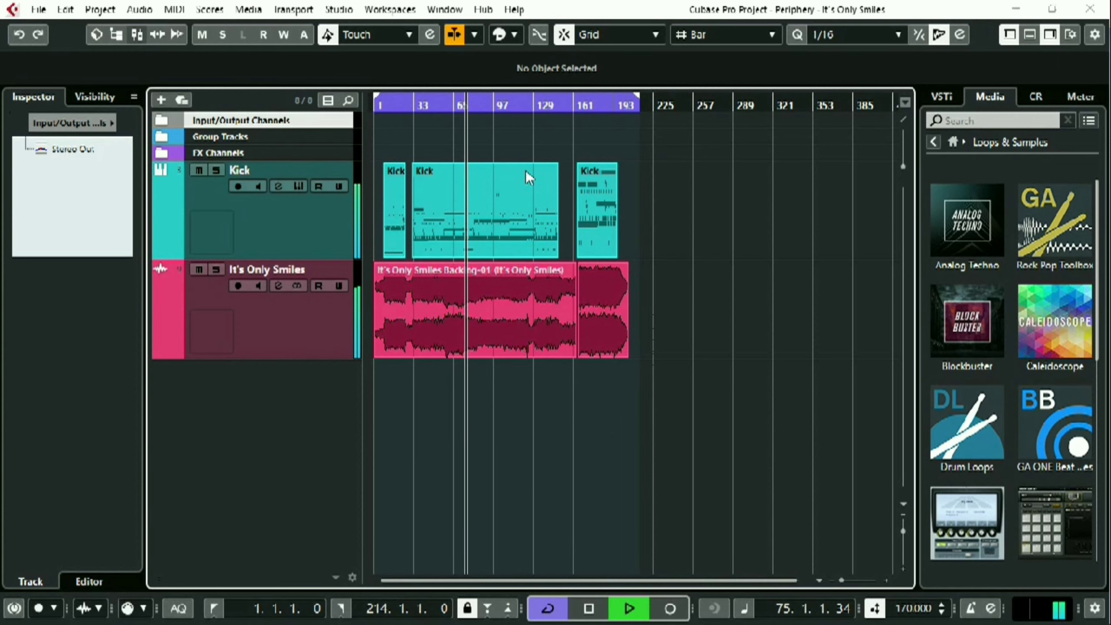
key(F3)
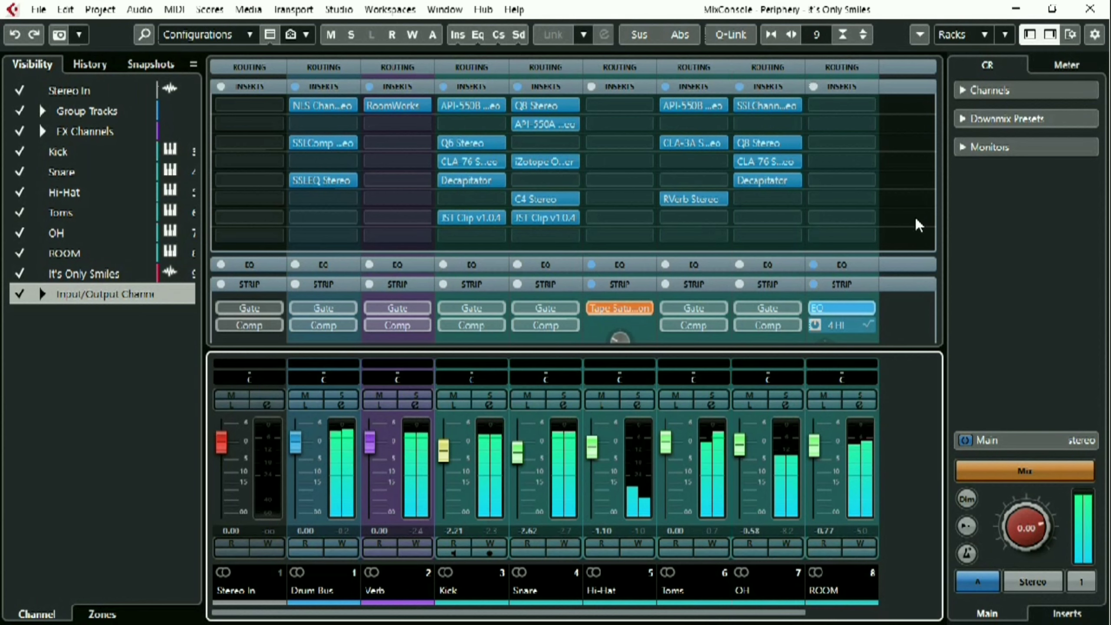
click(856, 285)
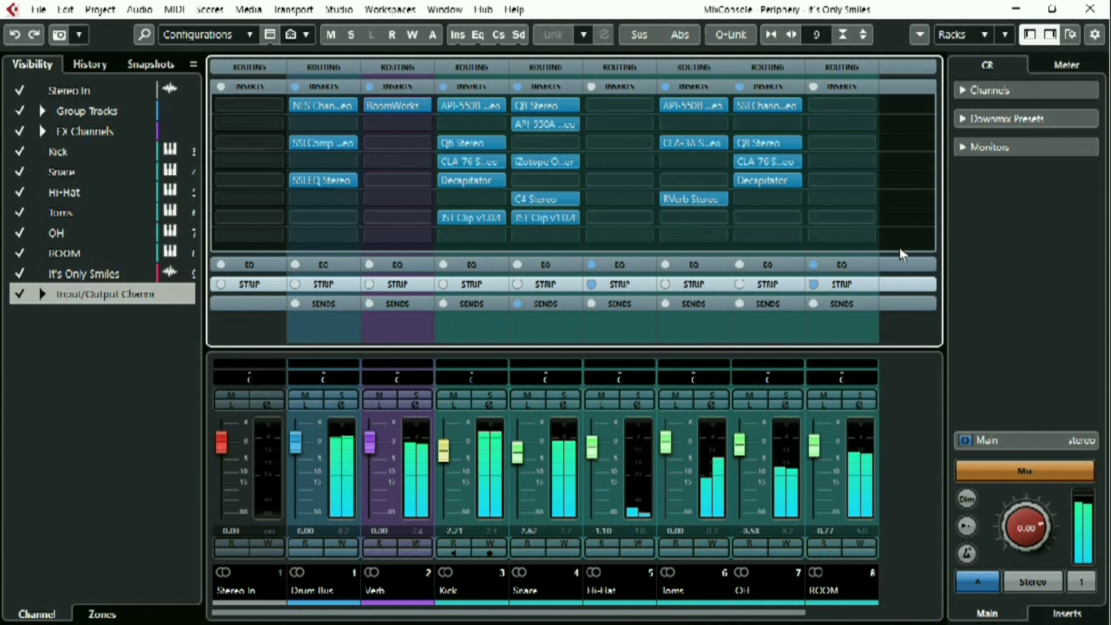
click(831, 87)
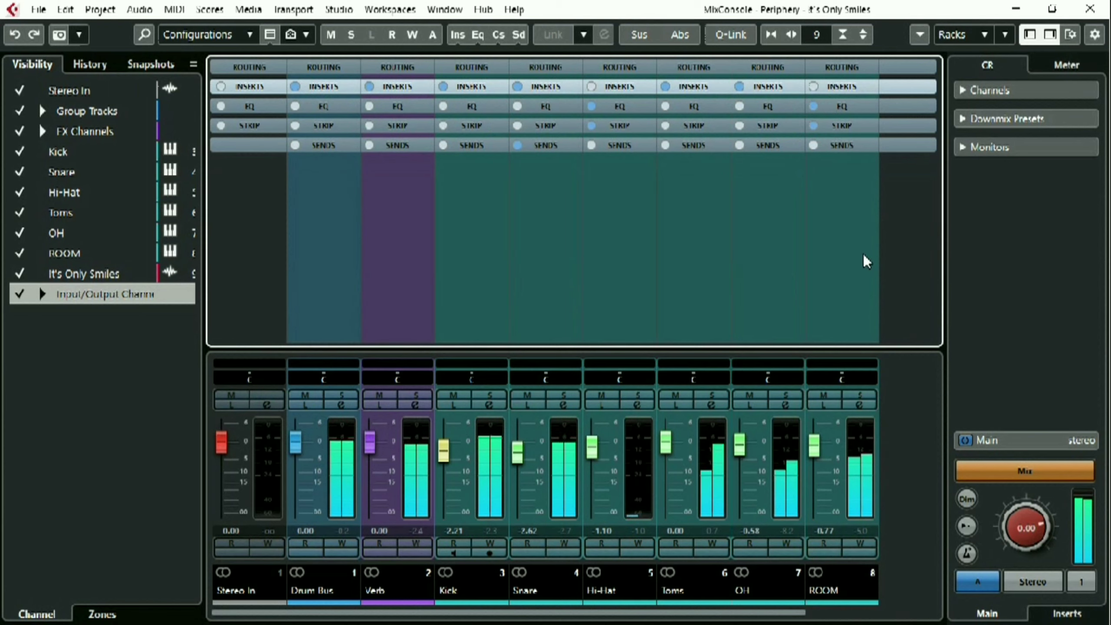
drag(761, 346, 765, 335)
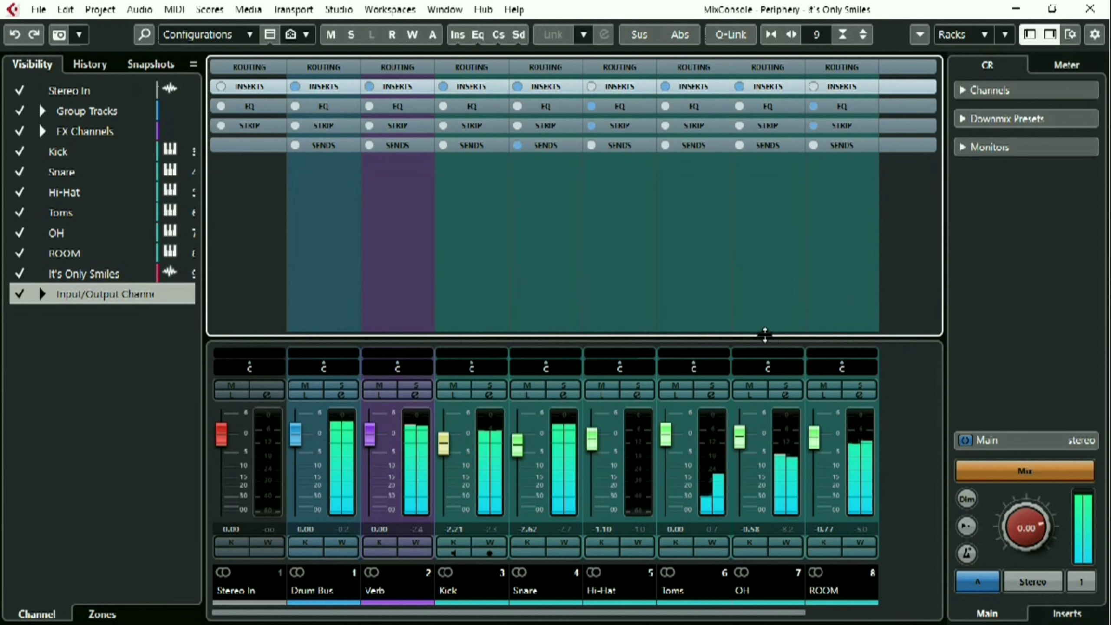
click(825, 89)
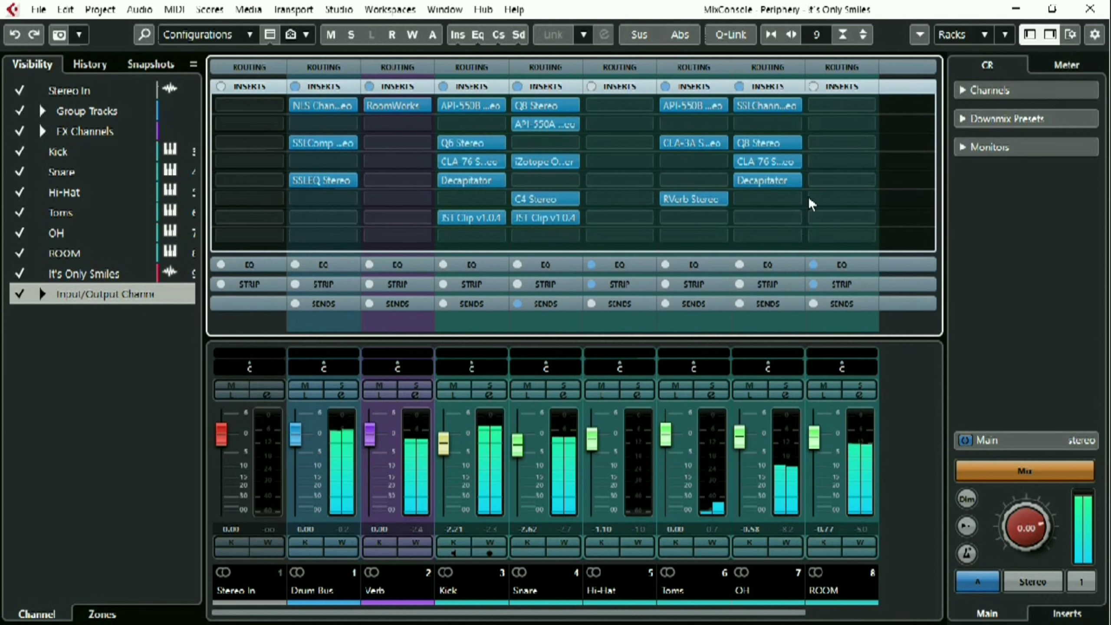
click(1088, 7)
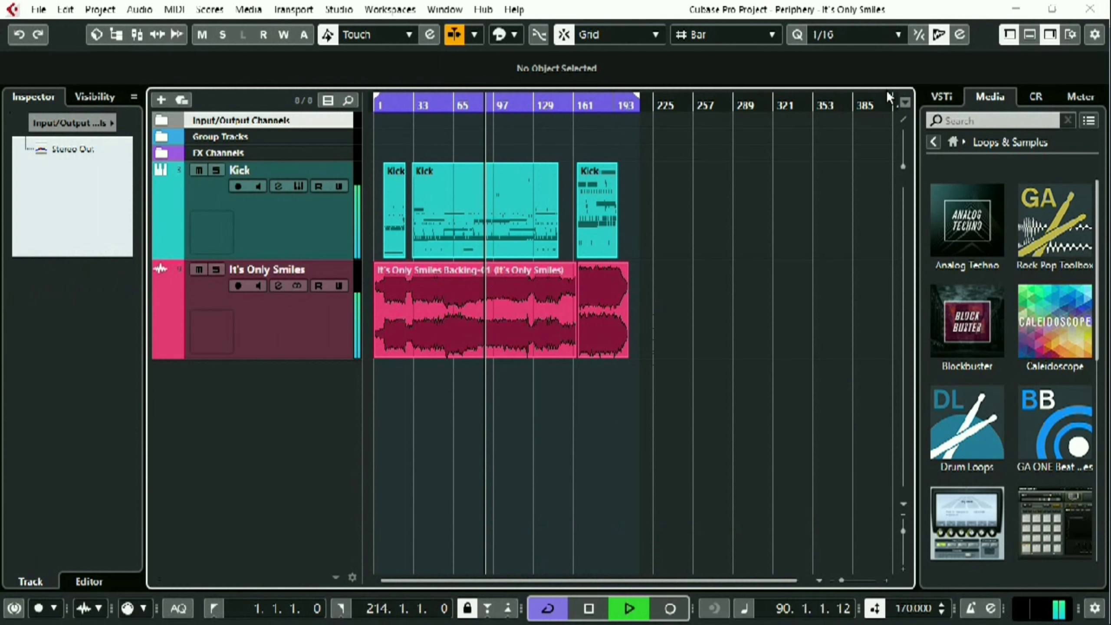
Open the long middle Kick part in a separate Key Editor window and survey its drum notes and velocities
double_click(526, 240)
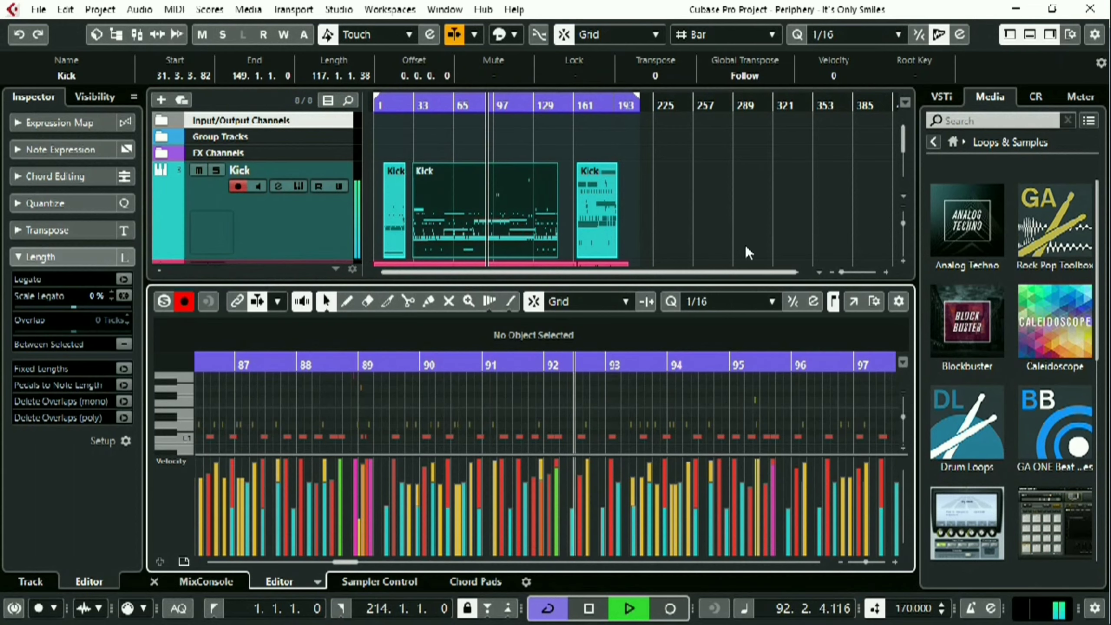
click(852, 300)
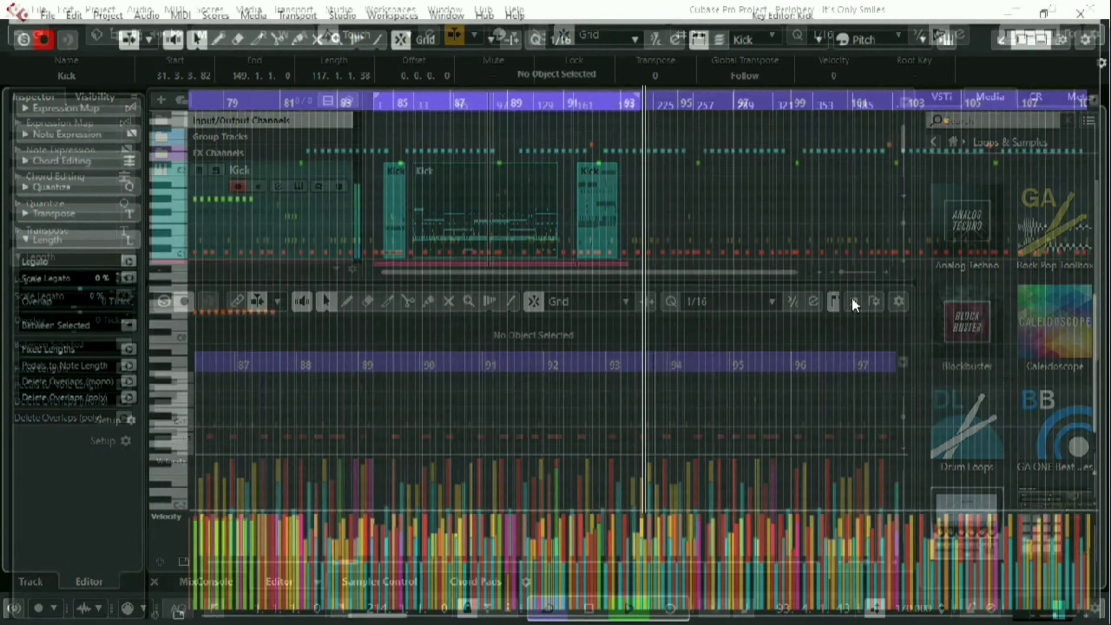
key(g)
key(g)
key(g)
key(g)
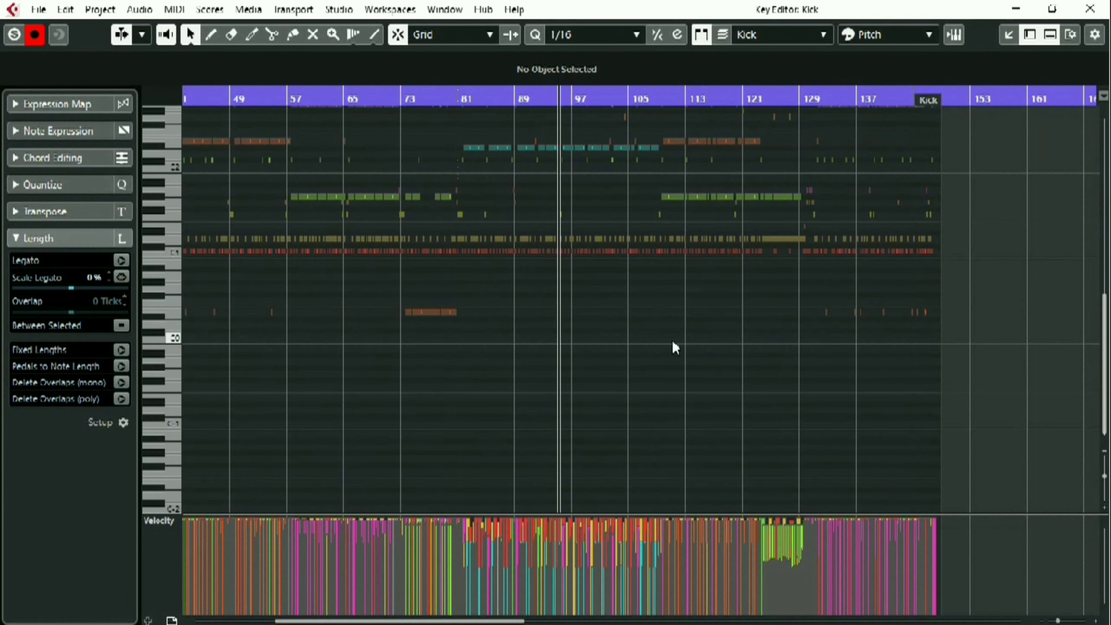
scroll(672, 340, up, 5)
scroll(807, 328, down, 2)
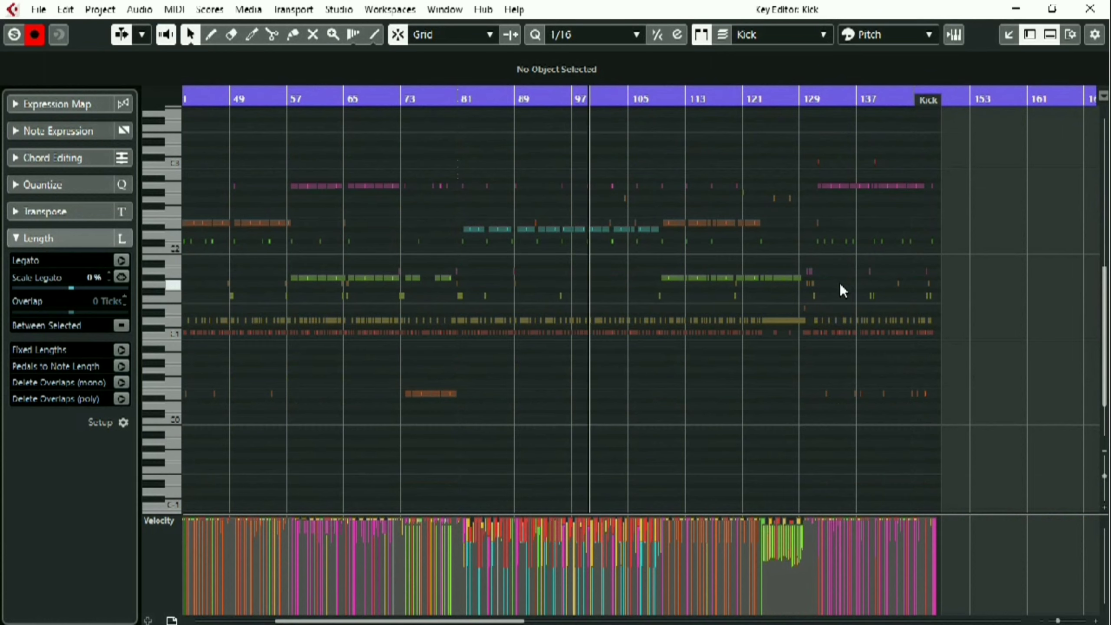
View the Superior Drummer 3 drum kit from within the Key Editor and close the instrument again
click(955, 35)
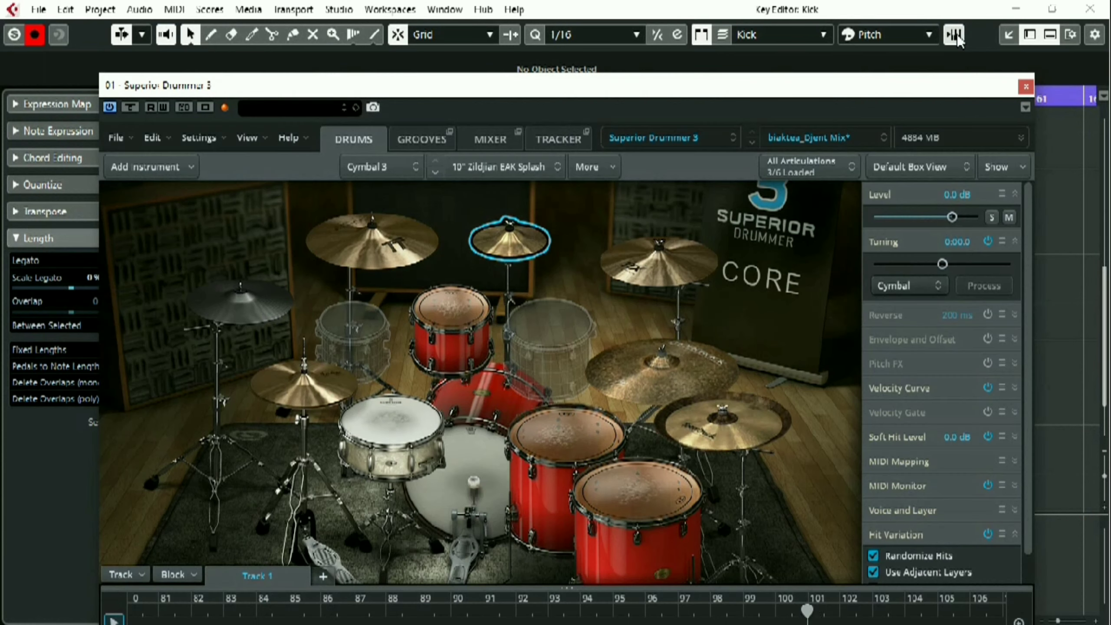
drag(909, 96, 909, 125)
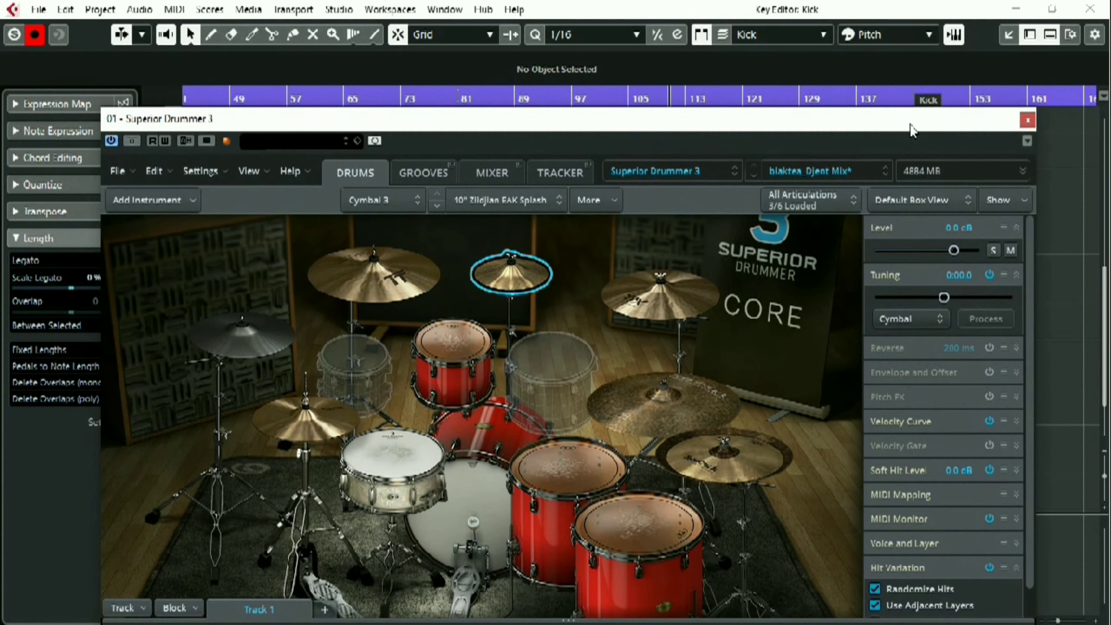
click(1028, 120)
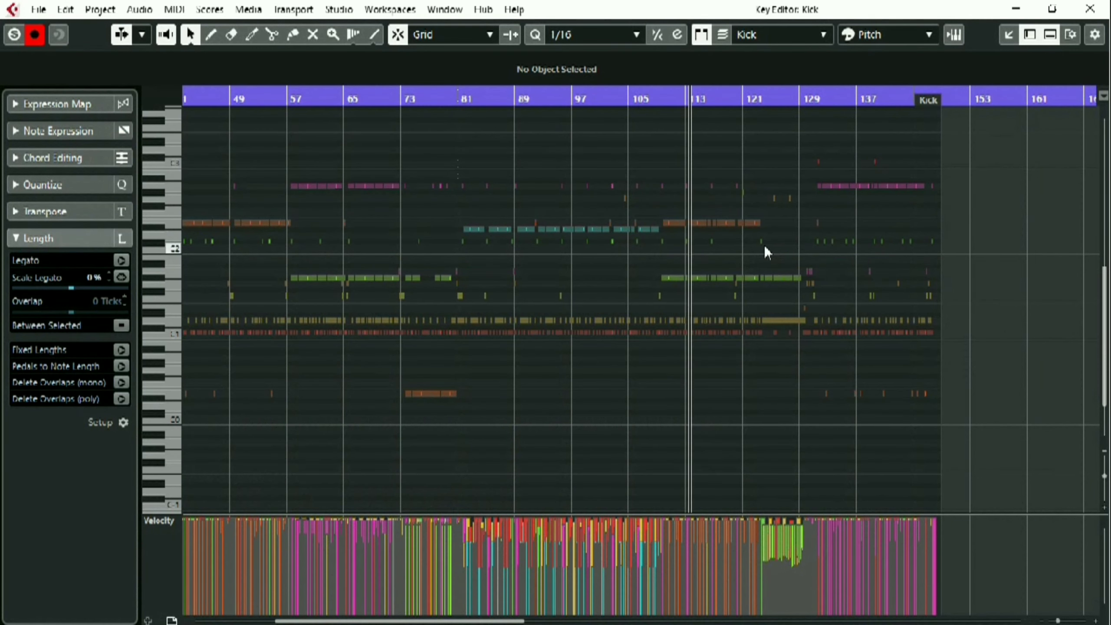
Survey the Kick part's notes over its full length, return the Key Editor to the lower zone, and deselect the part
key(g)
scroll(732, 249, up, 3)
scroll(743, 250, down, 3)
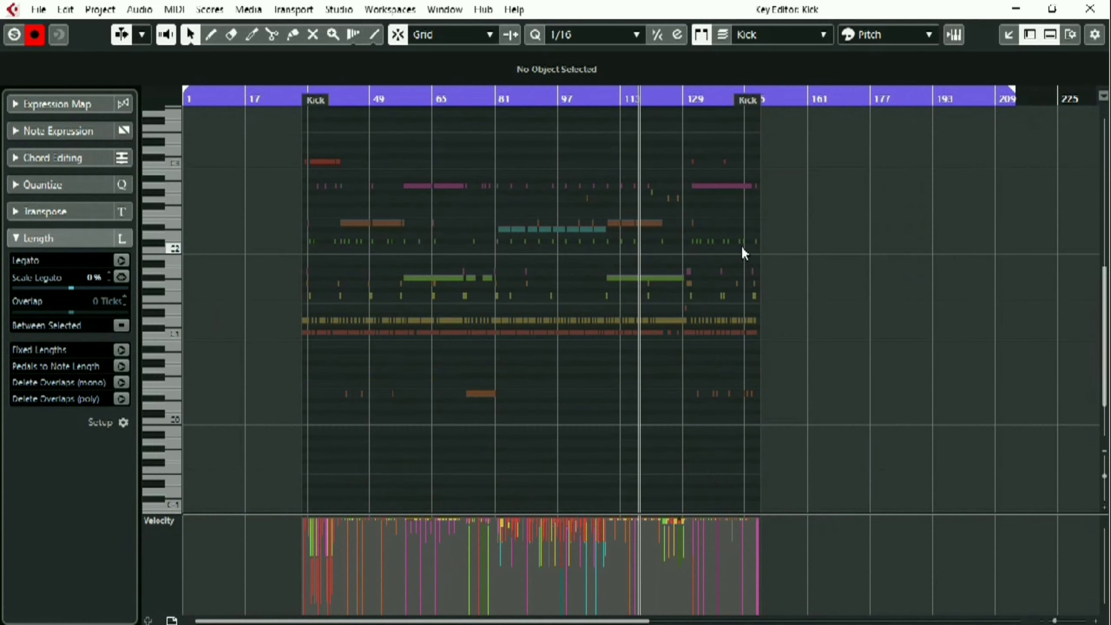
ctrl+scroll(745, 245, up, 5)
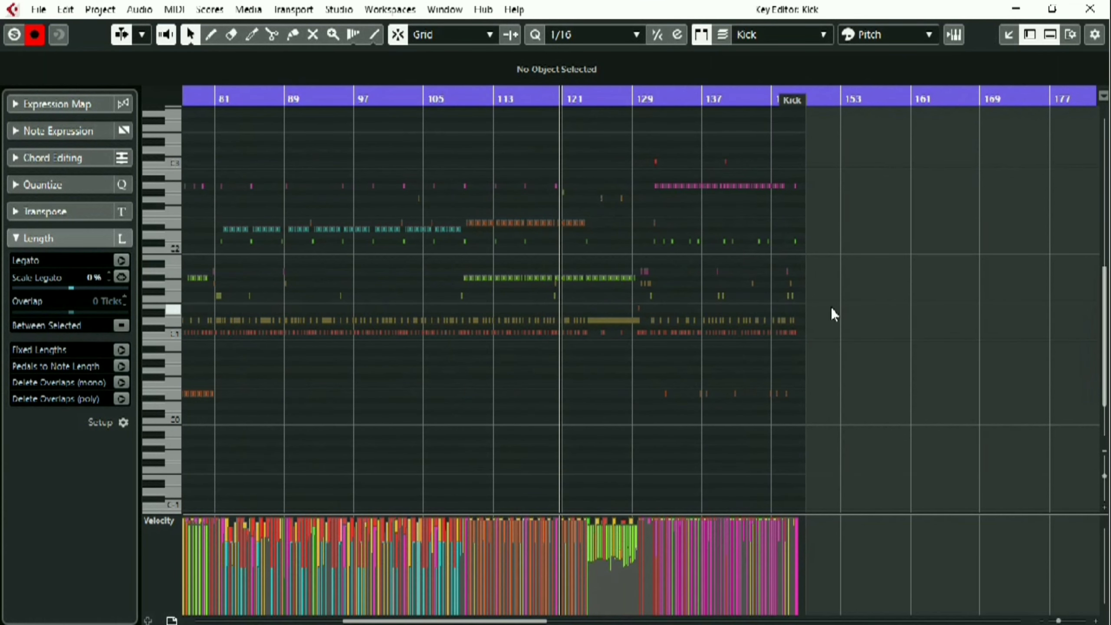
click(1070, 30)
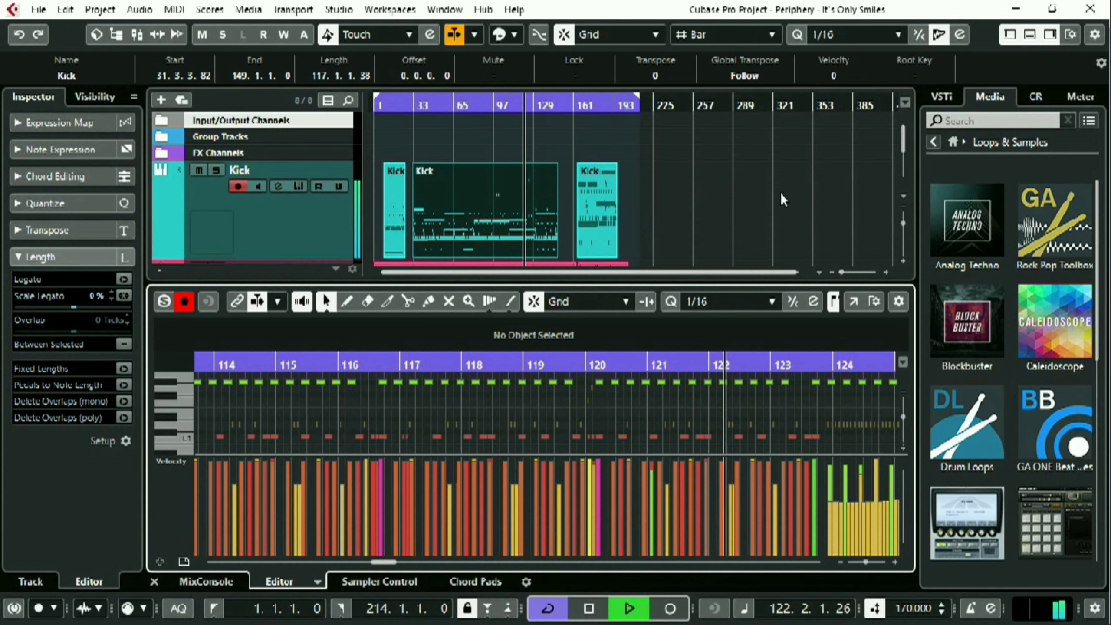
click(697, 200)
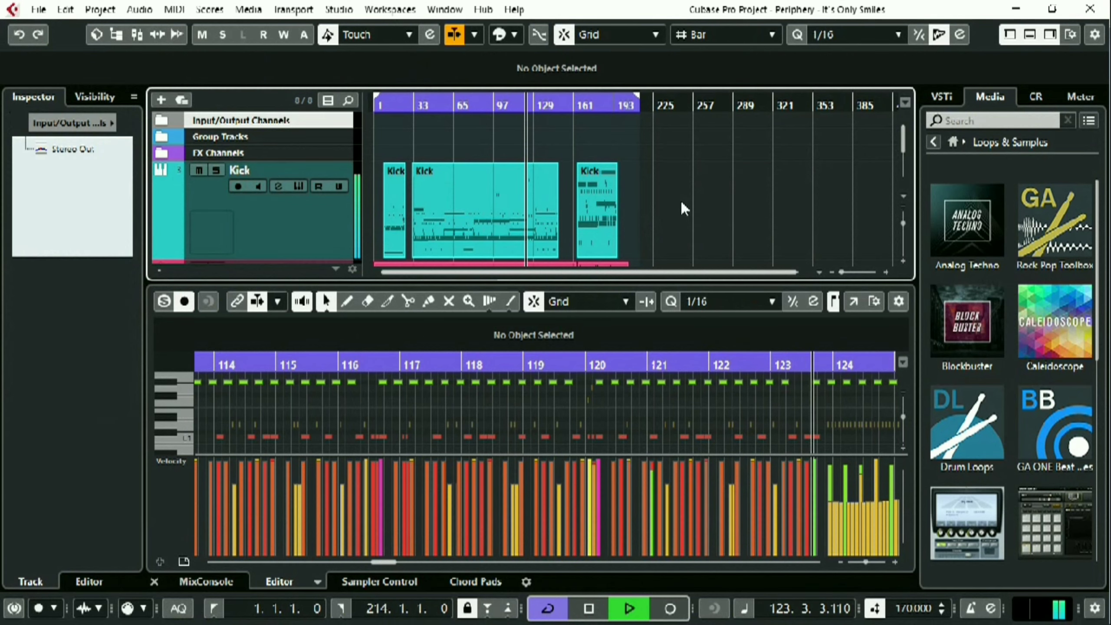
Review the drum channels' faders and insert effects in the lower-zone MixConsole
ctrl+scroll(681, 198, up, 2)
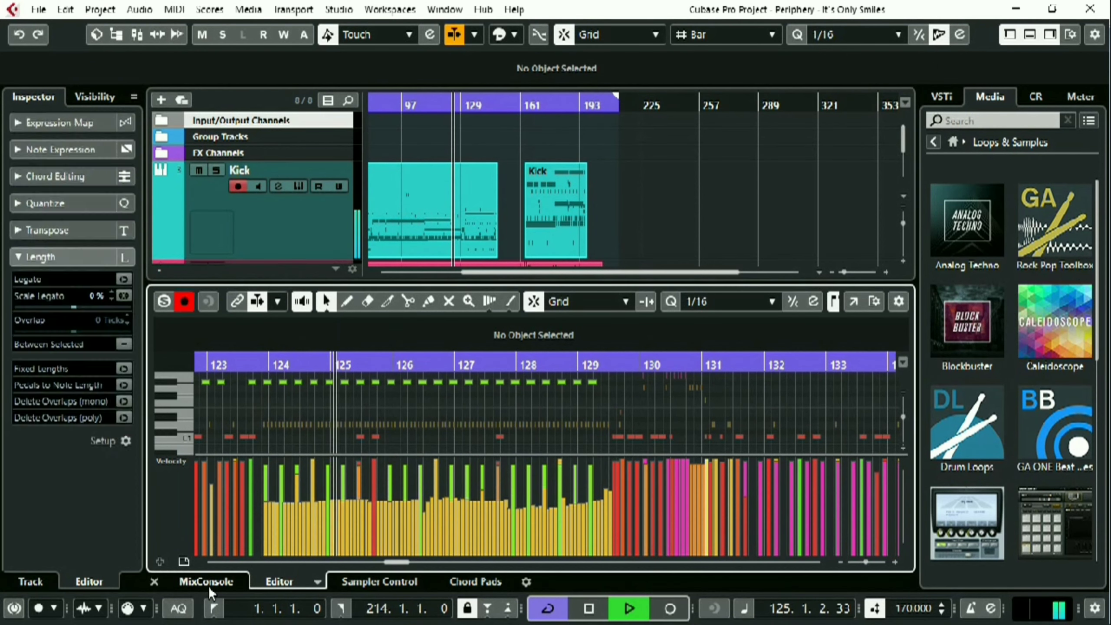
key(alt+F3)
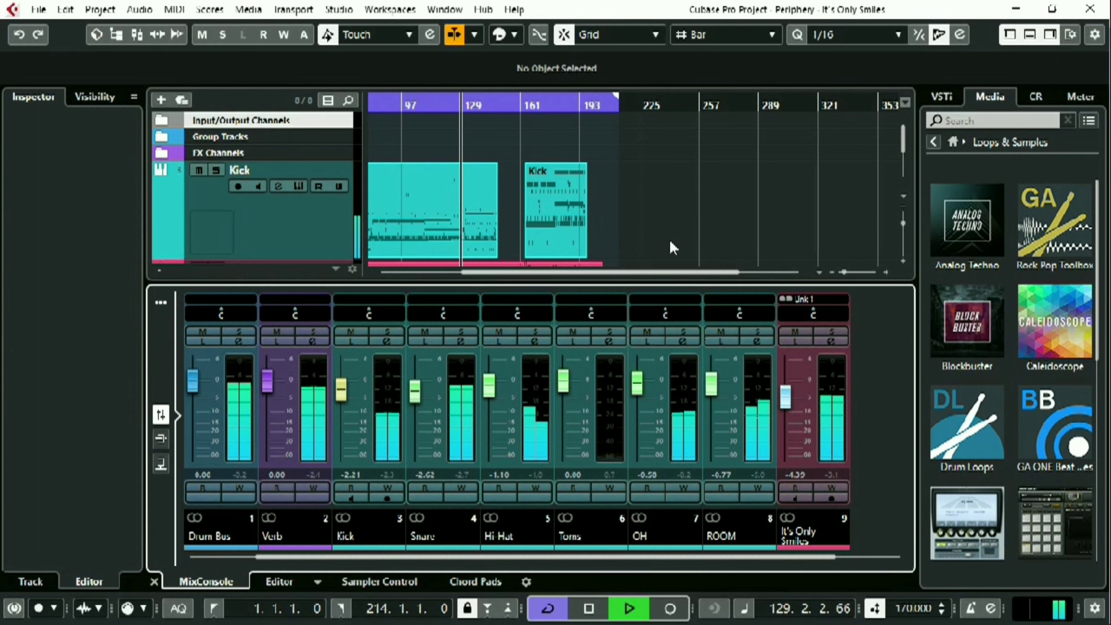
click(163, 439)
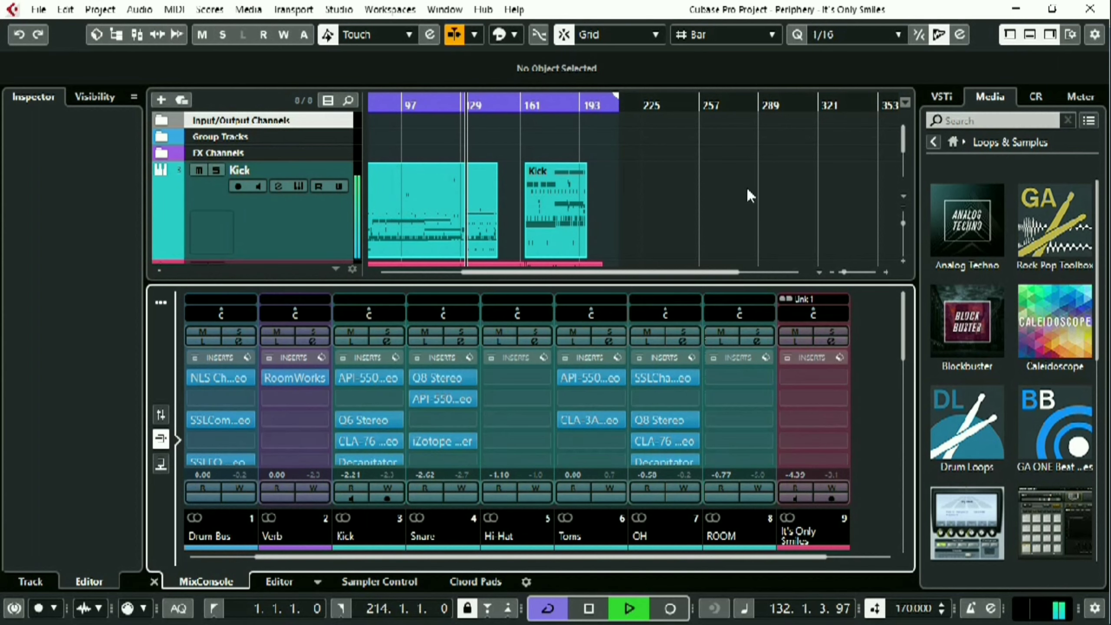
Reduce the track heights until the Kick and It's Only Smiles tracks fit together in the arrangement
scroll(747, 191, down, 3)
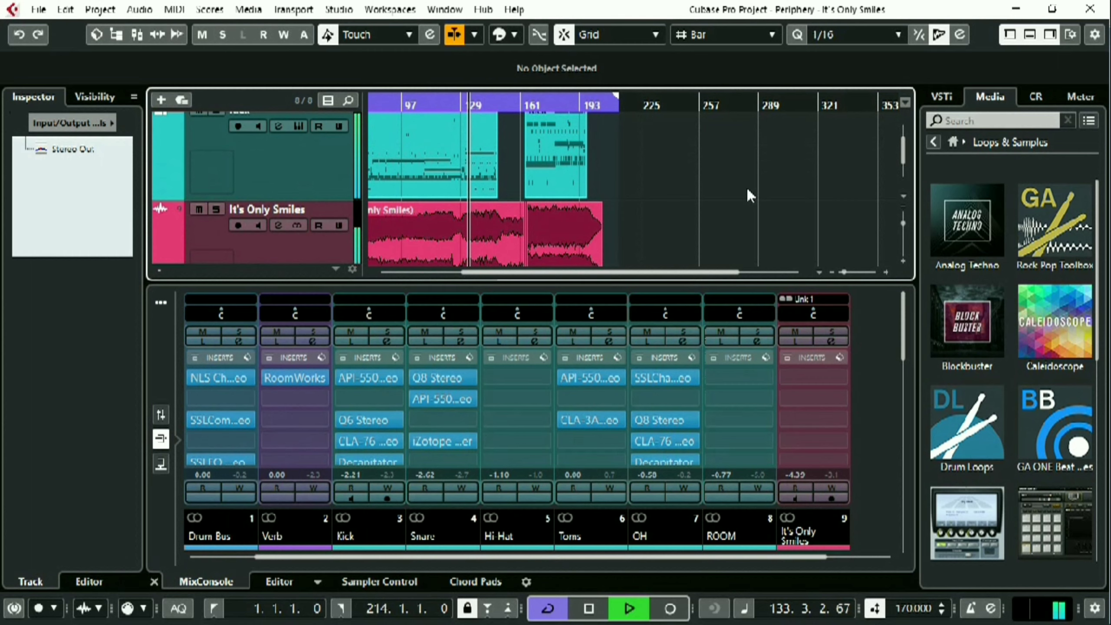
scroll(746, 186, down, 2)
scroll(746, 186, up, 4)
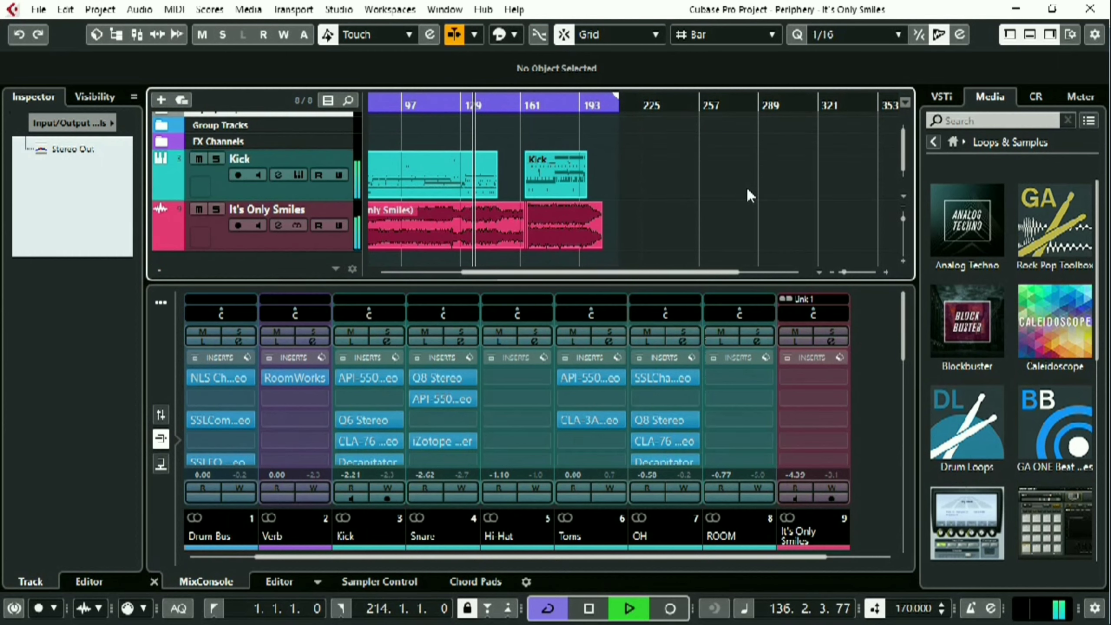
scroll(700, 203, up, 1)
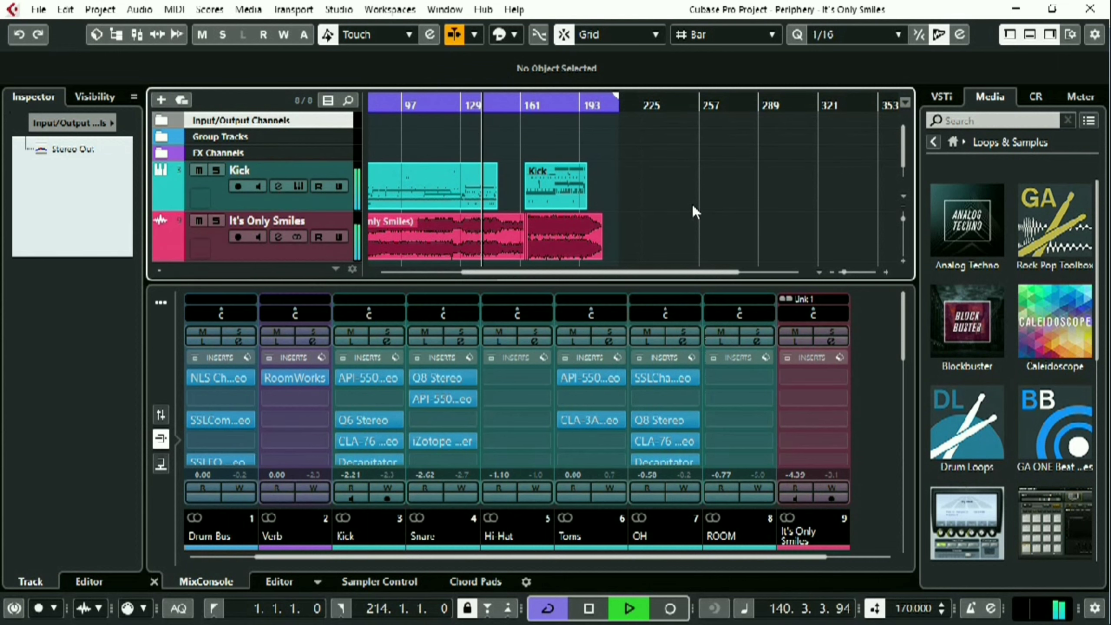
Open the Kick track's Superior Drummer 3 instrument, look through its drums and mixer presets, and close it without choosing one
click(298, 184)
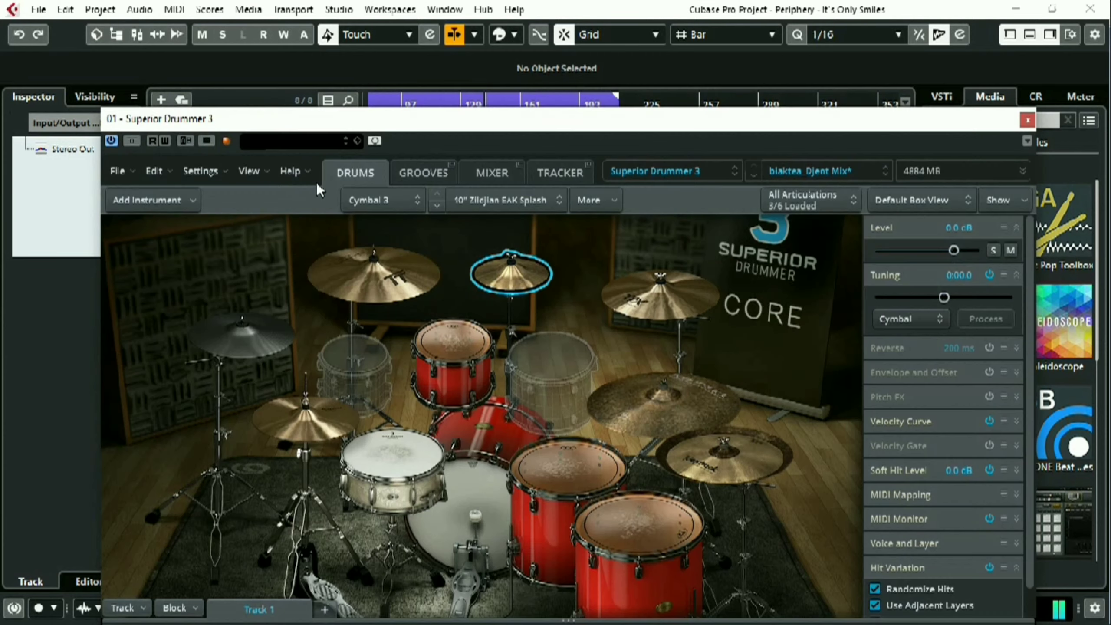
drag(431, 115, 537, 31)
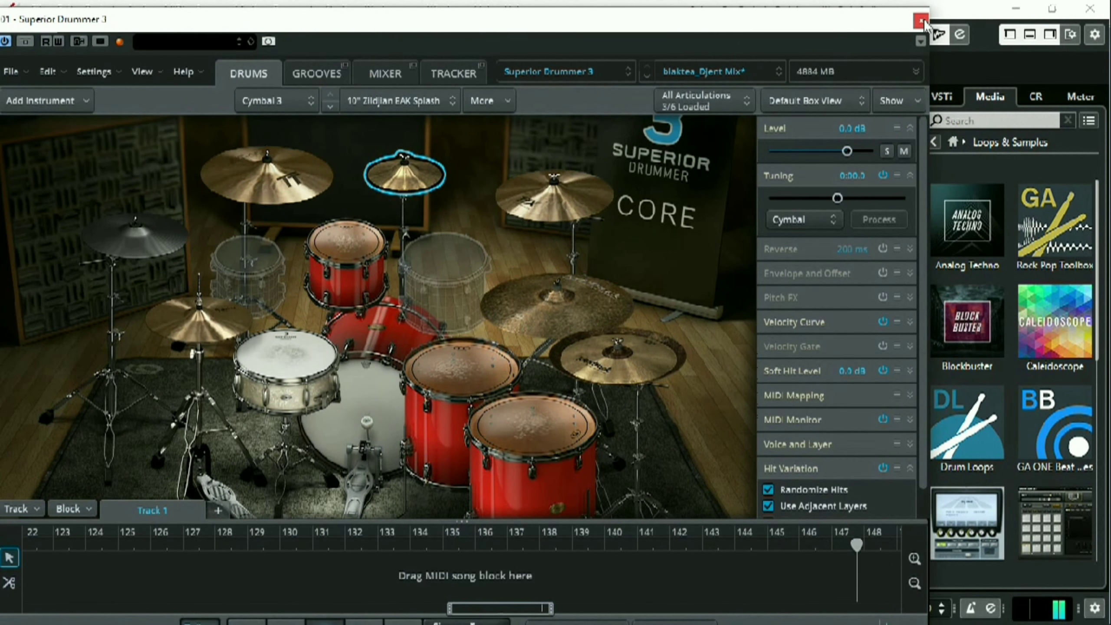
click(702, 71)
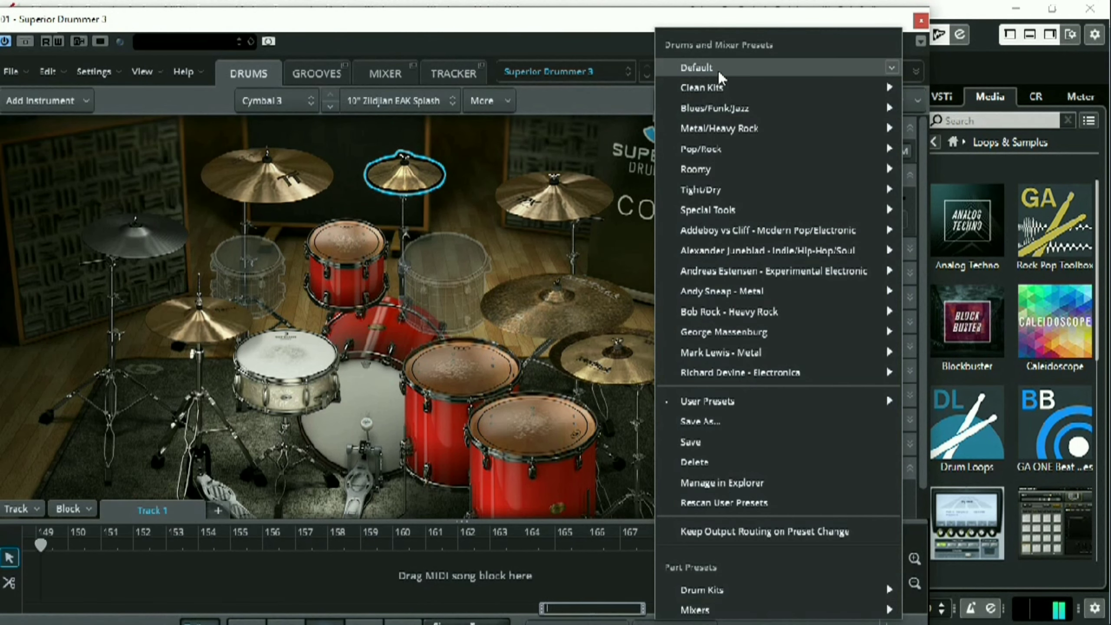
mouse_move(719, 128)
click(623, 34)
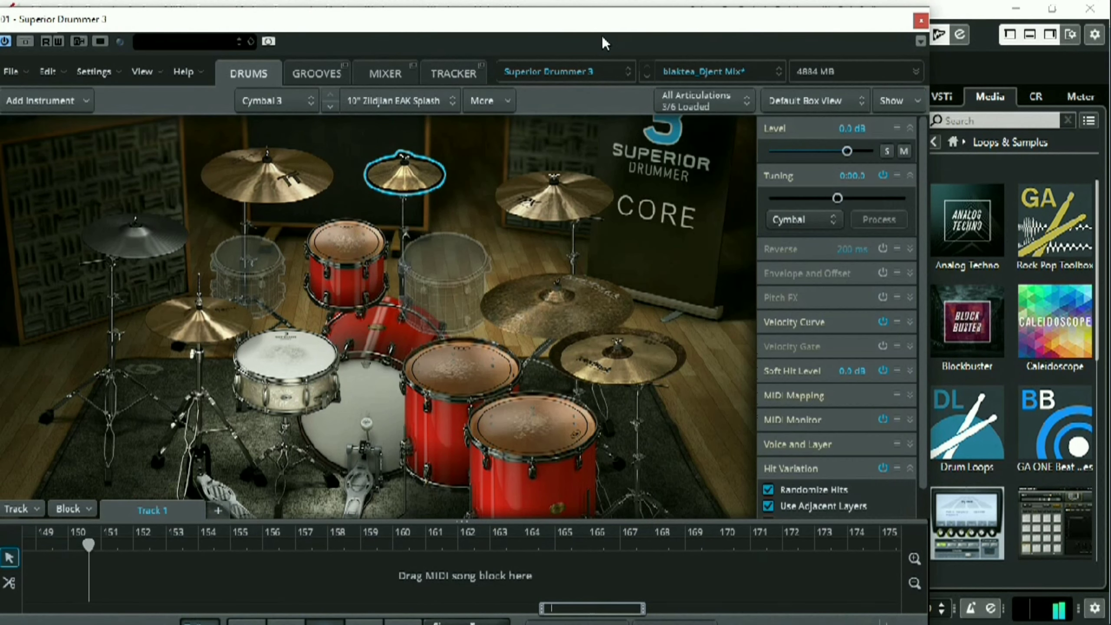
click(921, 22)
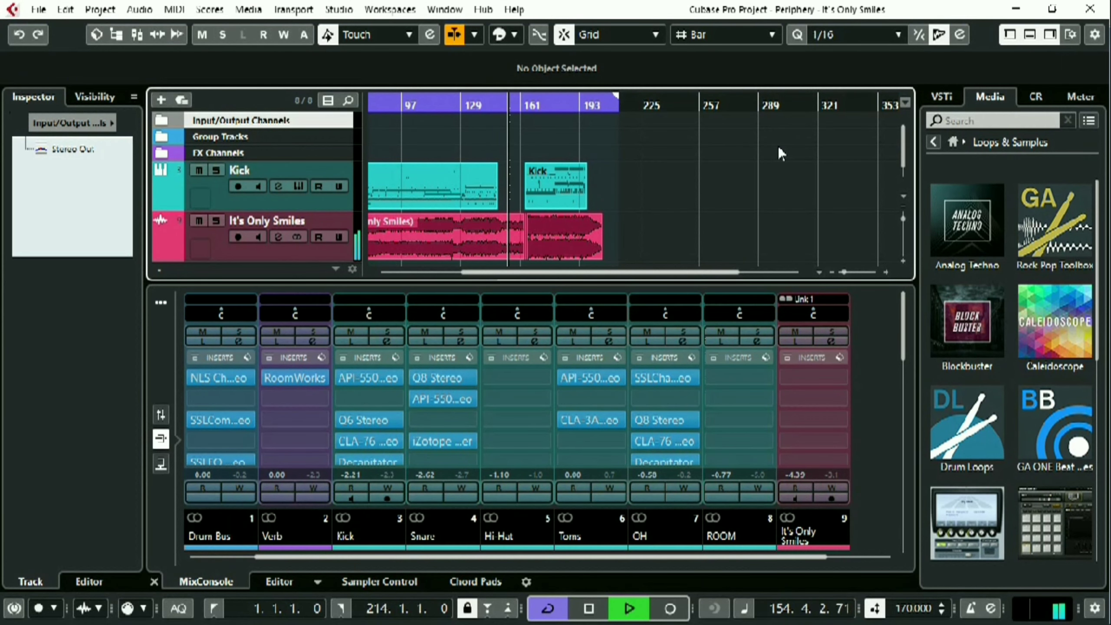
Shrink the tracks to thin strips and switch the lower-zone MixConsole from inserts to the channel faders
key(shift+g)
key(shift+g)
key(shift+g)
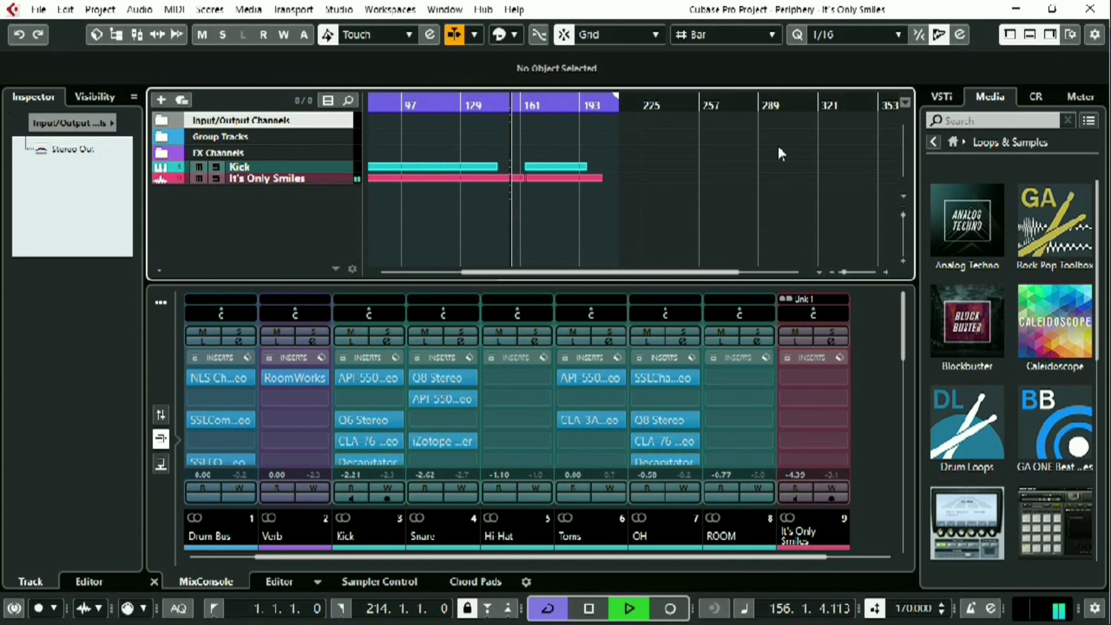
click(161, 415)
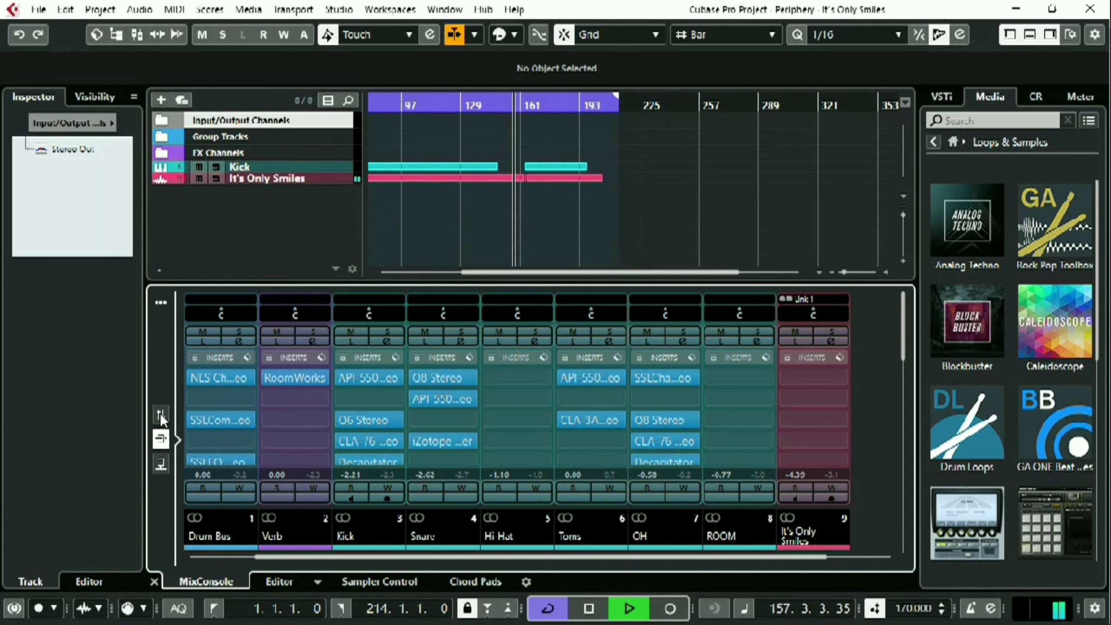
click(161, 415)
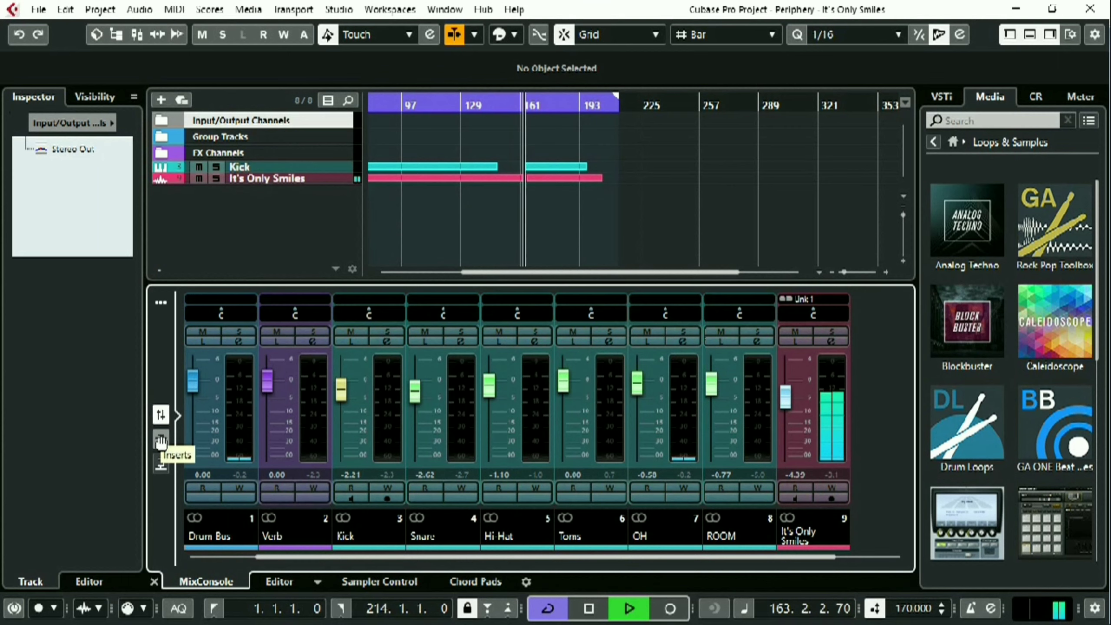
click(638, 232)
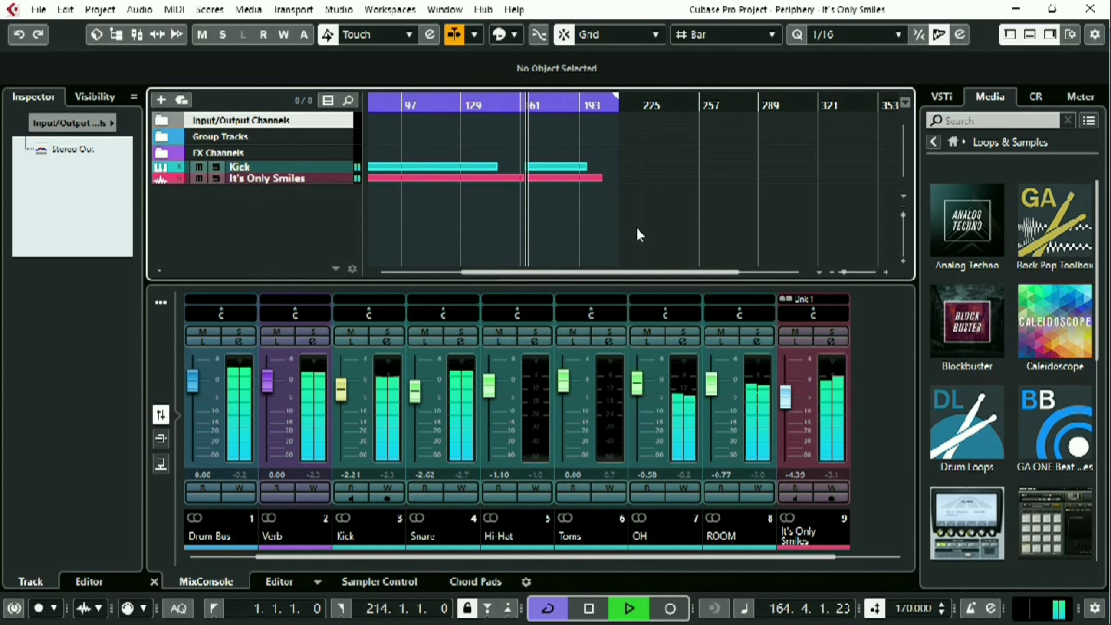
Enlarge the Kick and It's Only Smiles tracks and show the insert effects in the lower-zone MixConsole again
key(shift+h)
scroll(725, 210, down, 2)
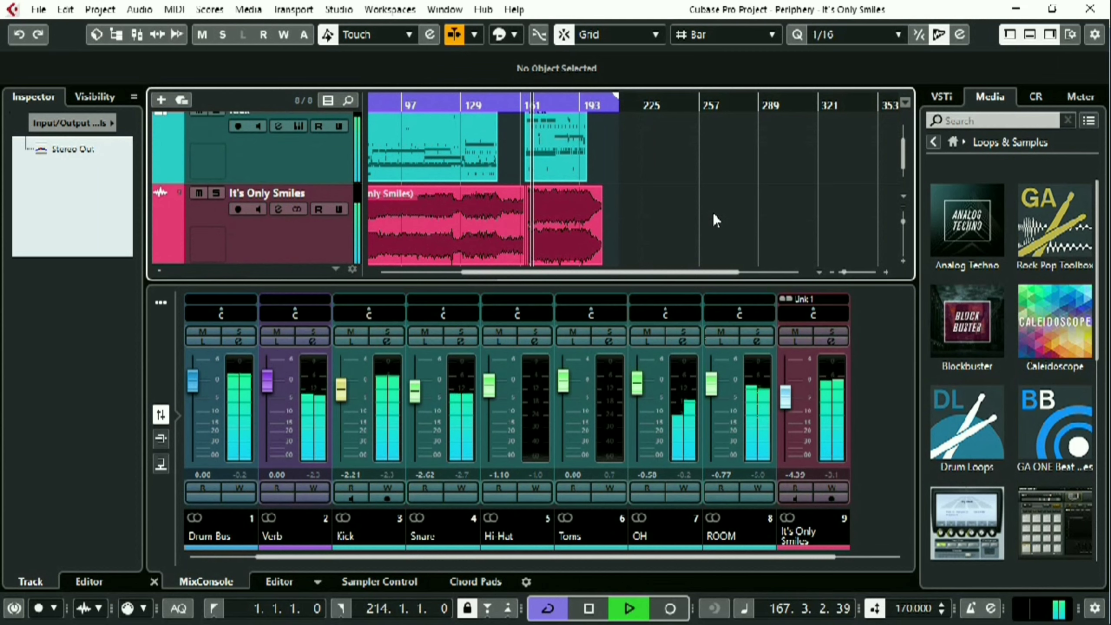
scroll(713, 211, up, 1)
click(161, 441)
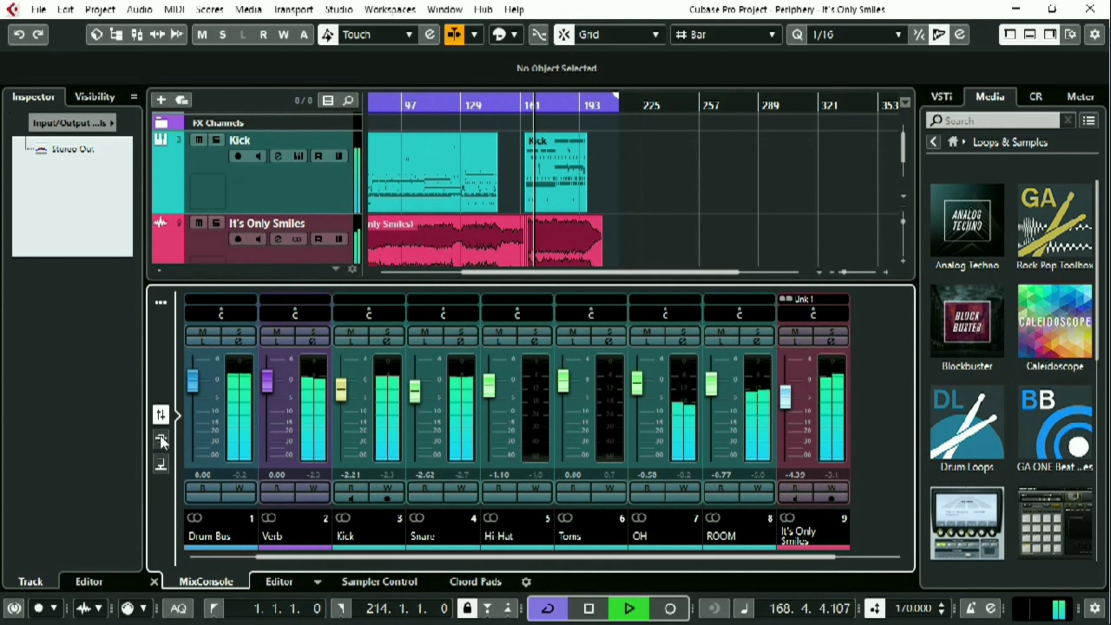
click(161, 440)
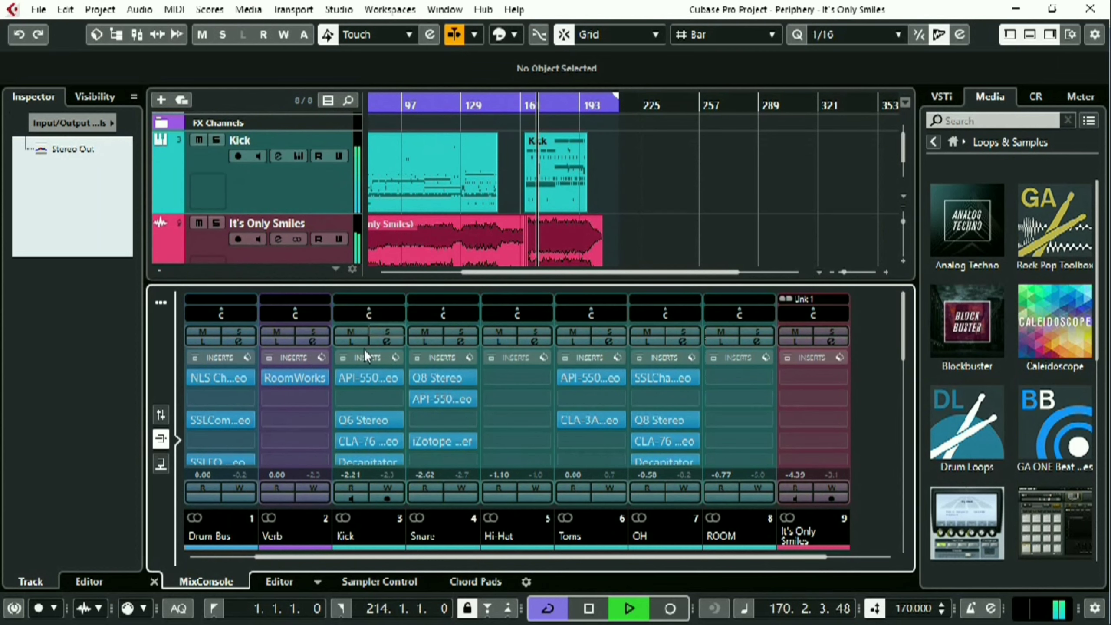
Close the lower zone, inspect the last Kick part up close, and return to an overview of the full arrangement
click(279, 581)
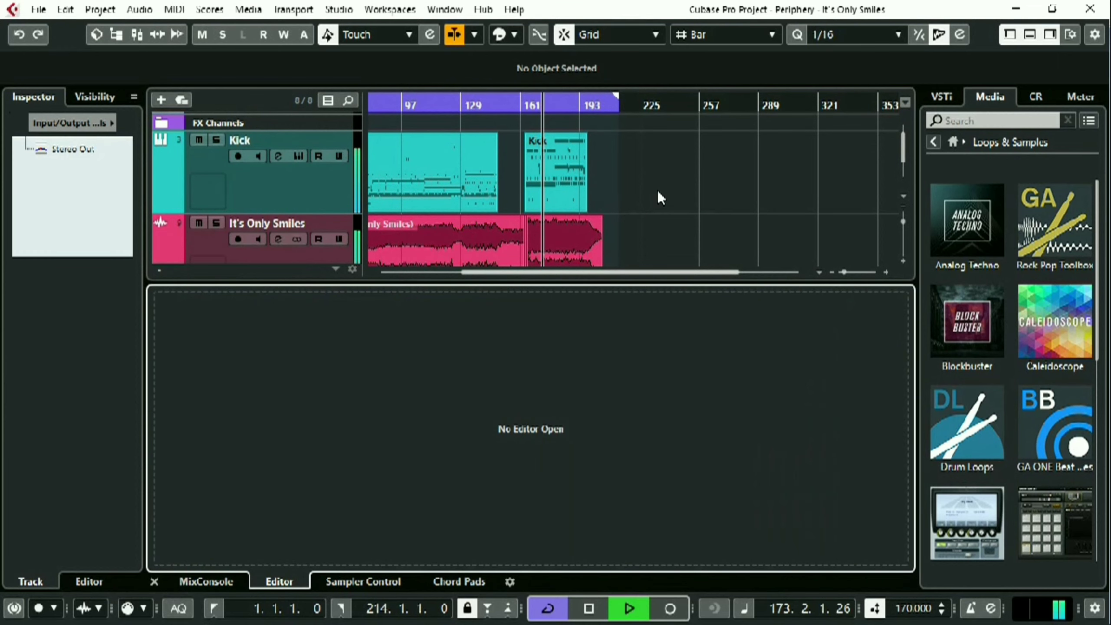
click(154, 581)
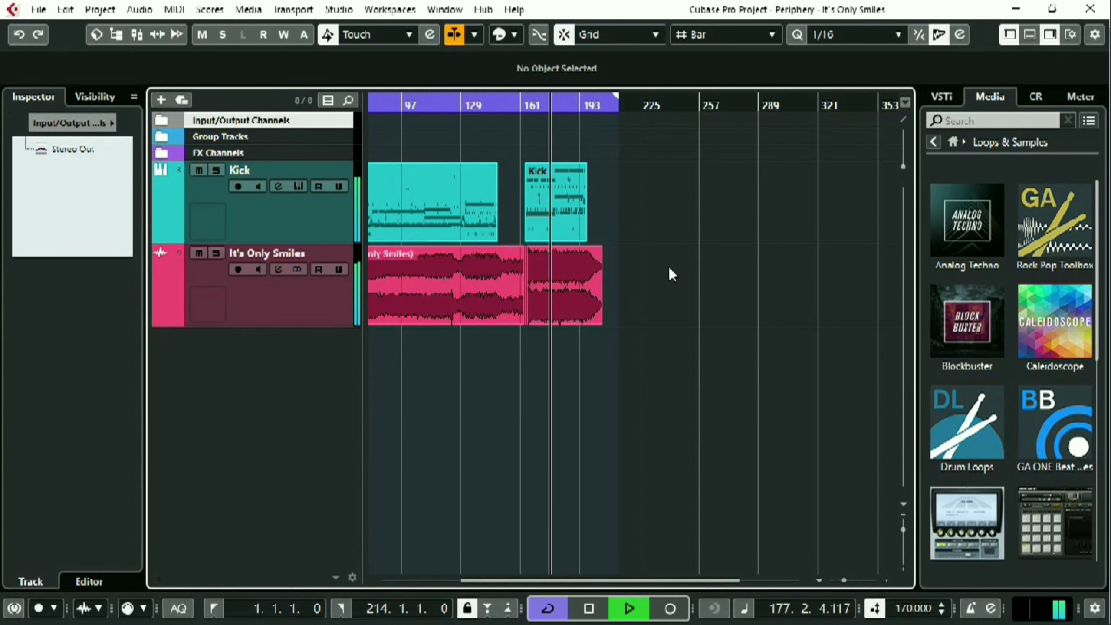
ctrl+scroll(583, 269, up, 2)
ctrl+scroll(572, 276, up, 4)
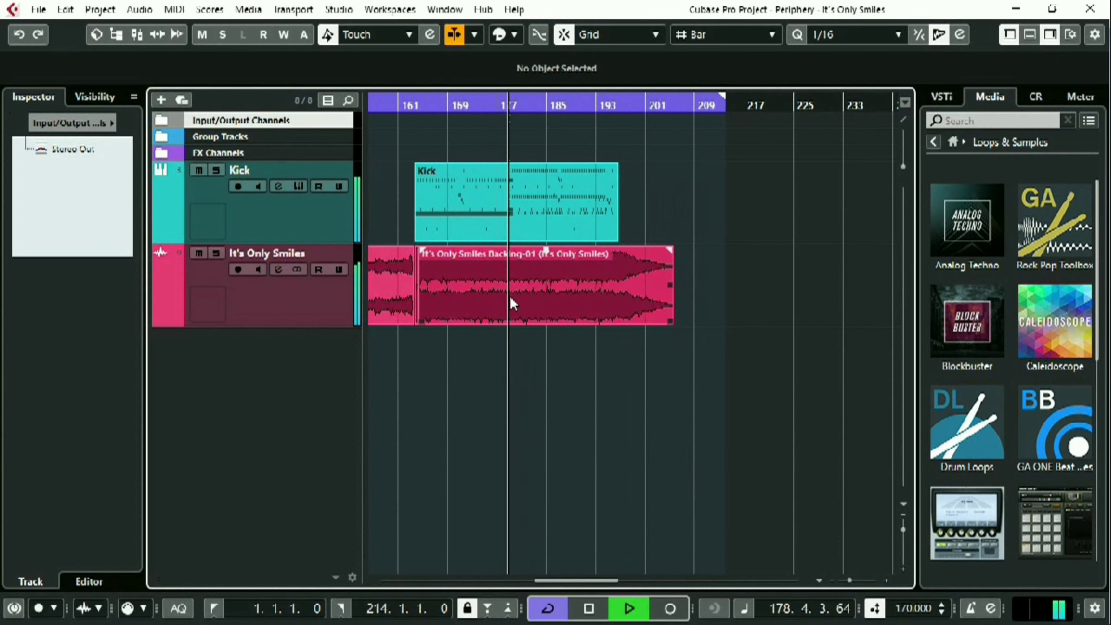
ctrl+scroll(654, 276, down, 2)
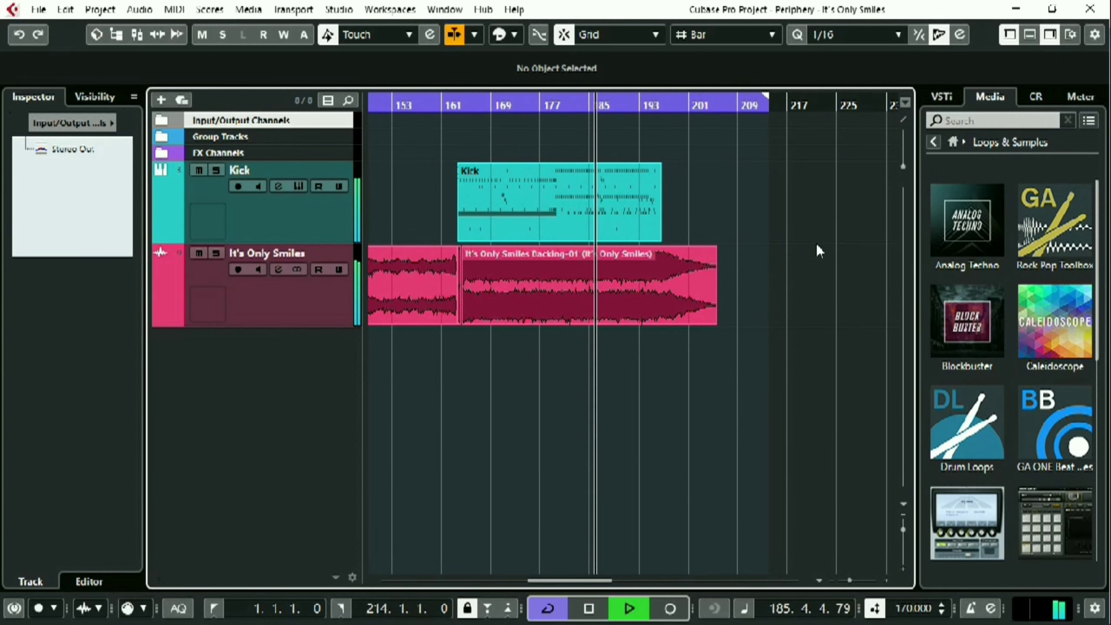
scroll(816, 247, down, 2)
scroll(816, 244, down, 3)
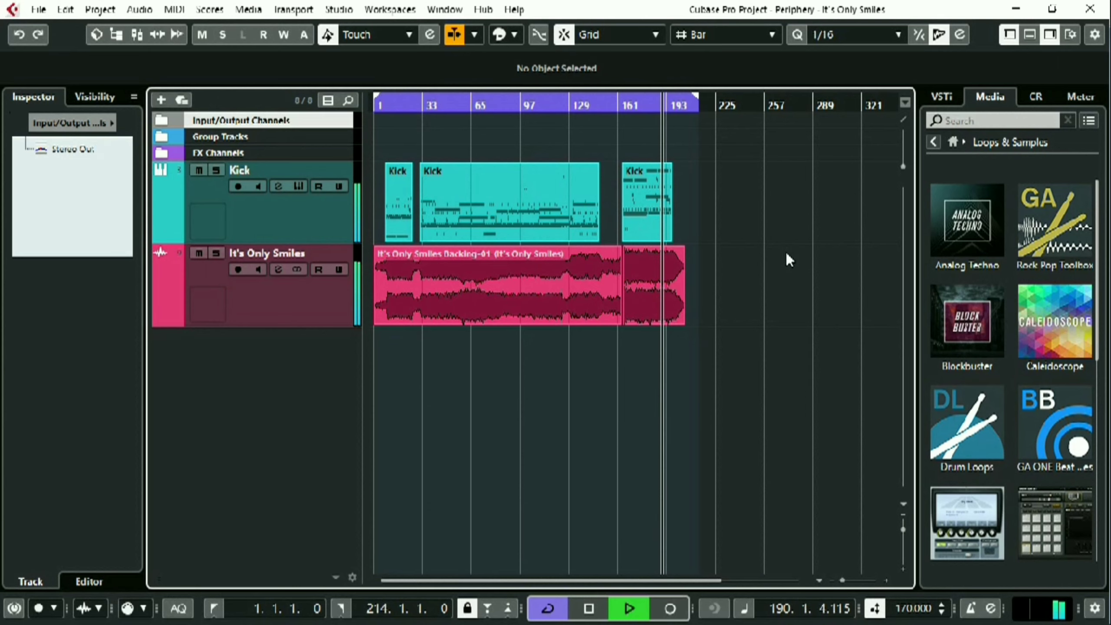
View the Superior Drummer 3 drum kit of the Kick track once more and close the instrument
click(296, 187)
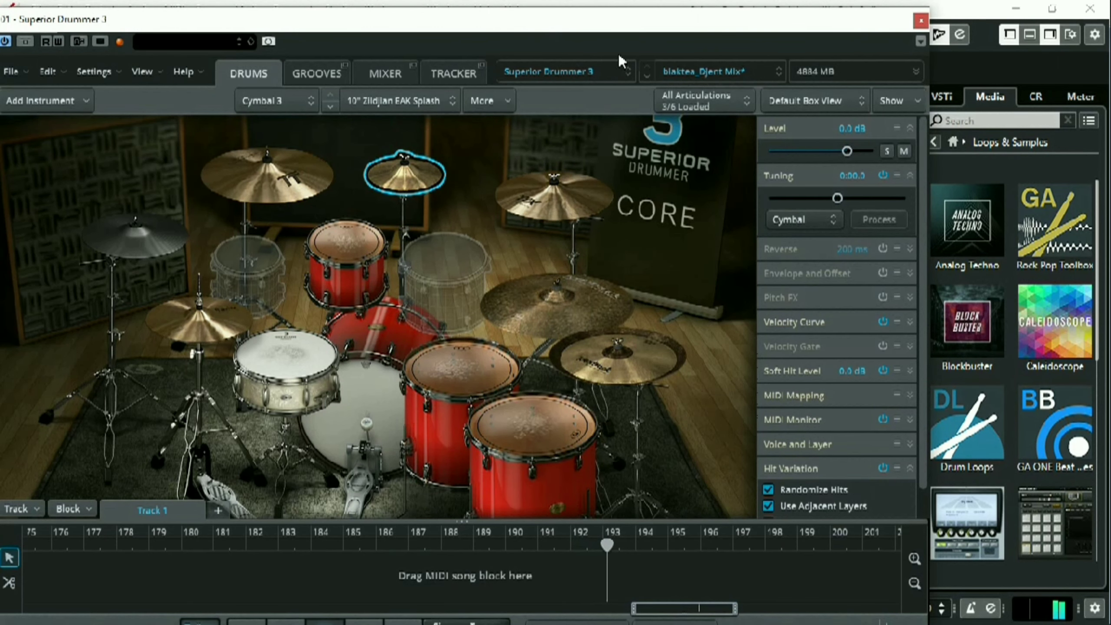
drag(588, 24, 667, 18)
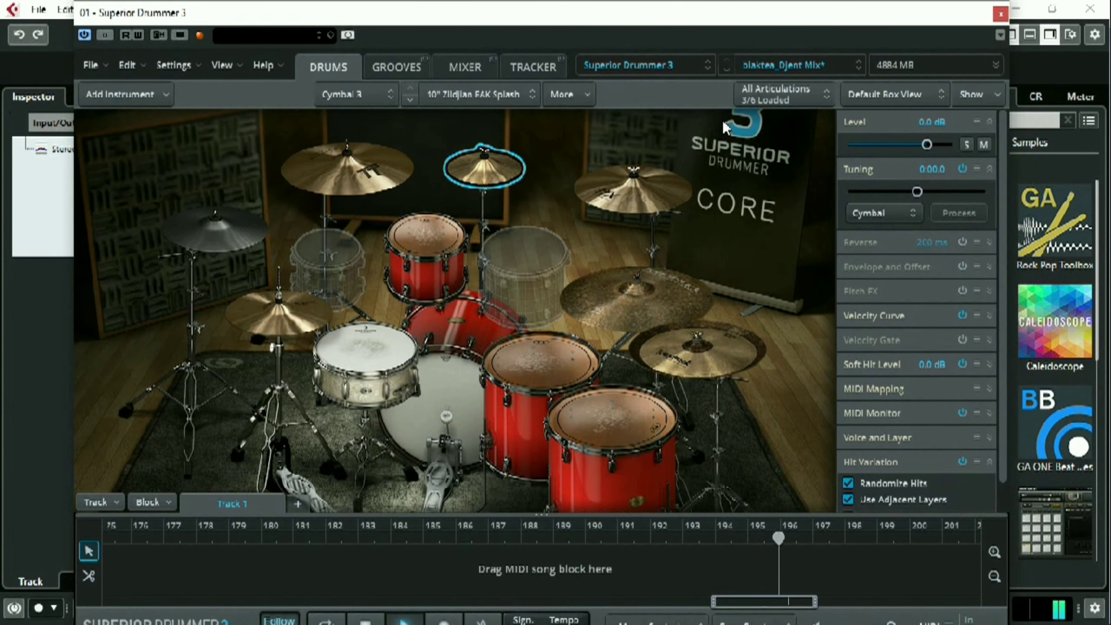
click(1000, 15)
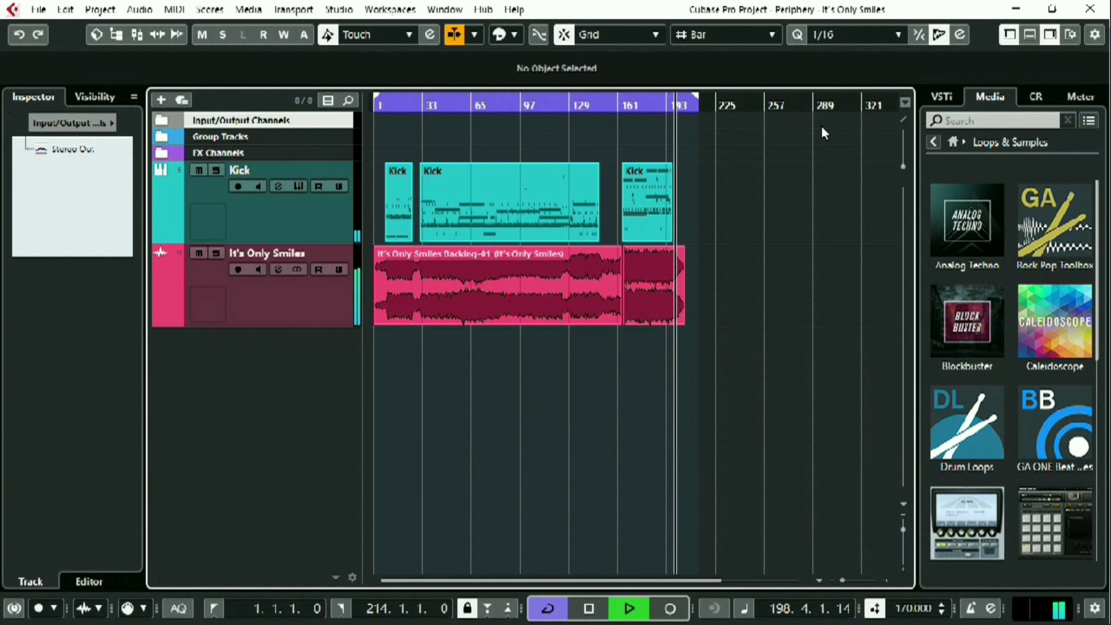
Shrink the Kick and It's Only Smiles tracks to thin strips in the full-height arrangement
key(shift+g)
key(shift+g)
key(shift+g)
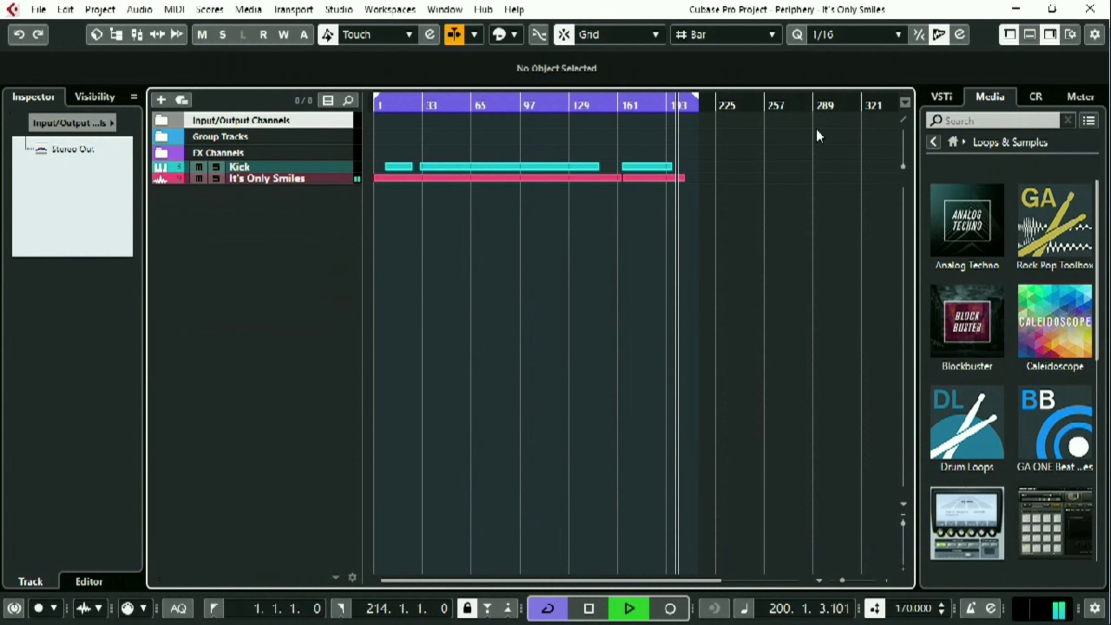